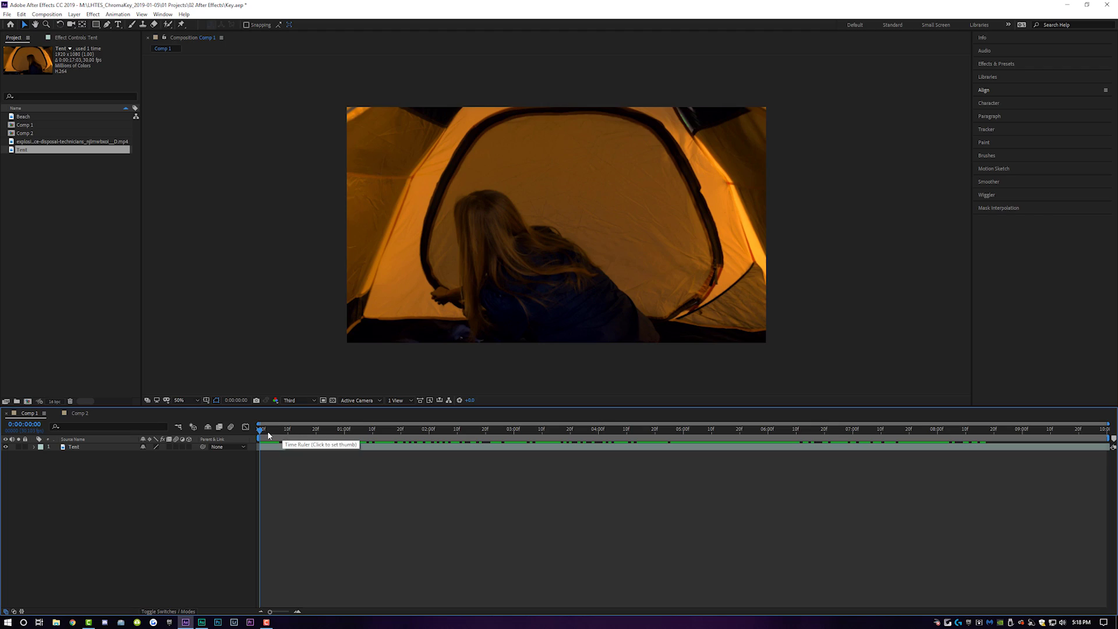
# Step: Scrub to about 0:00:05:15, where green screen fills the tent opening, and deselect the Tent layer
pyautogui.moveTo(268, 432); pyautogui.dragTo(727, 429)
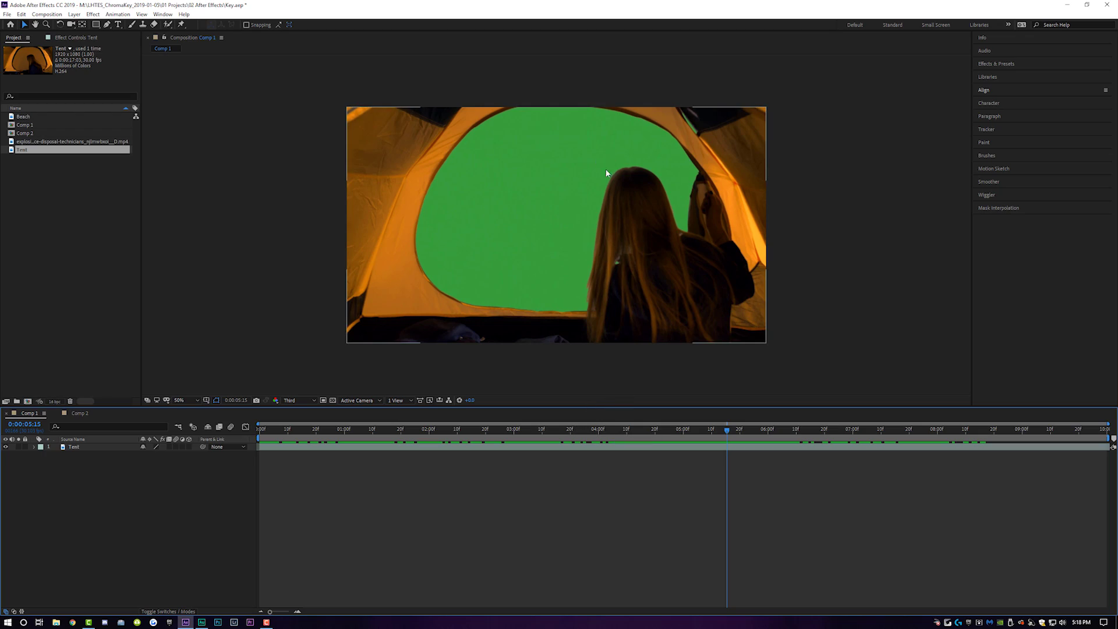
pyautogui.click(557, 87)
pyautogui.click(997, 63)
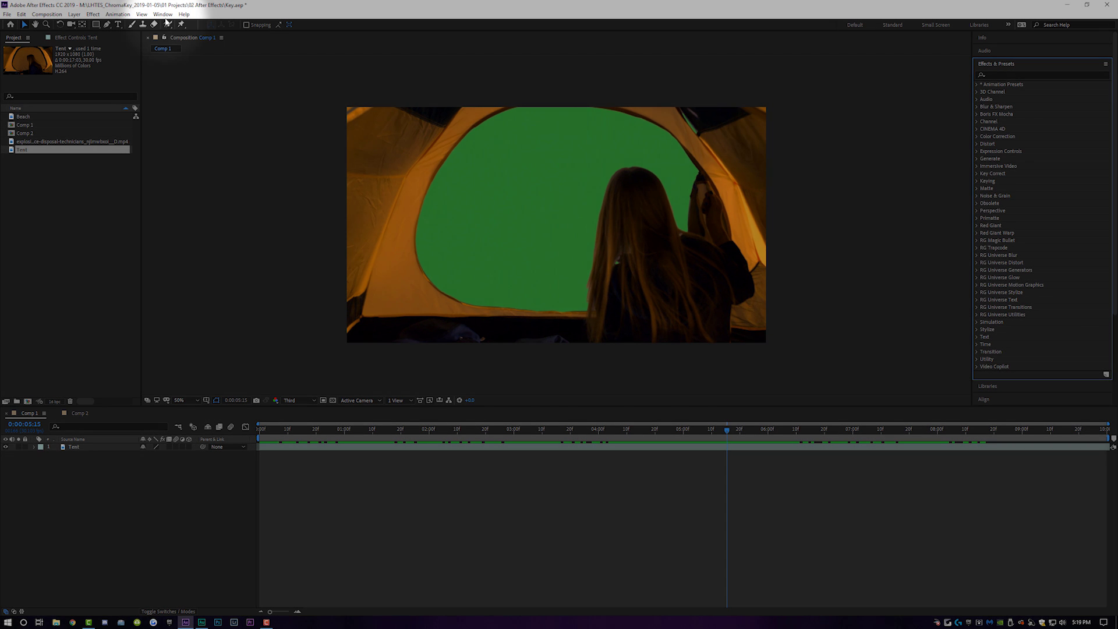
# Step: Filter Effects & Presets by 'key' and widen the panel to show Keylight + Key Cleaner + Advanced Spill Suppressor
pyautogui.click(162, 14)
pyautogui.moveTo(192, 24)
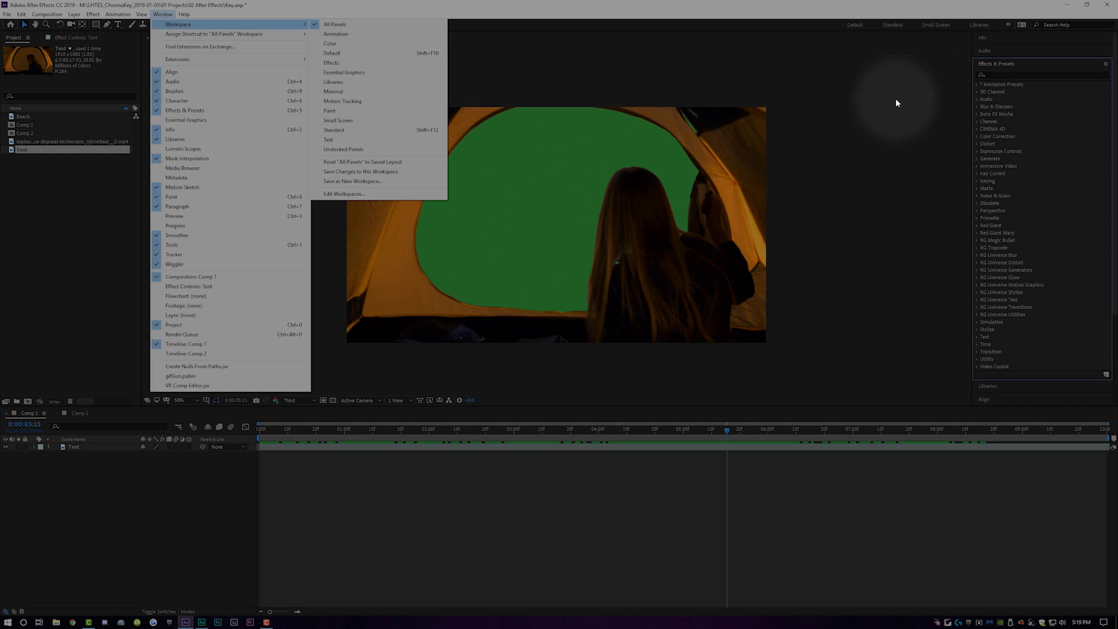
pyautogui.click(1025, 49)
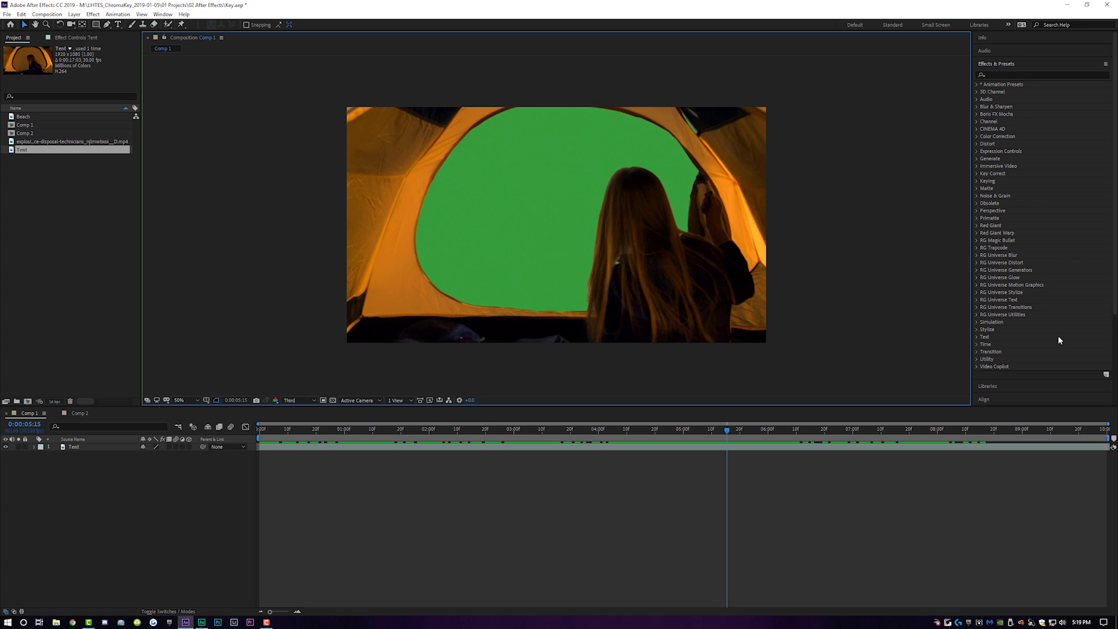
pyautogui.click(1002, 75)
pyautogui.write('key')
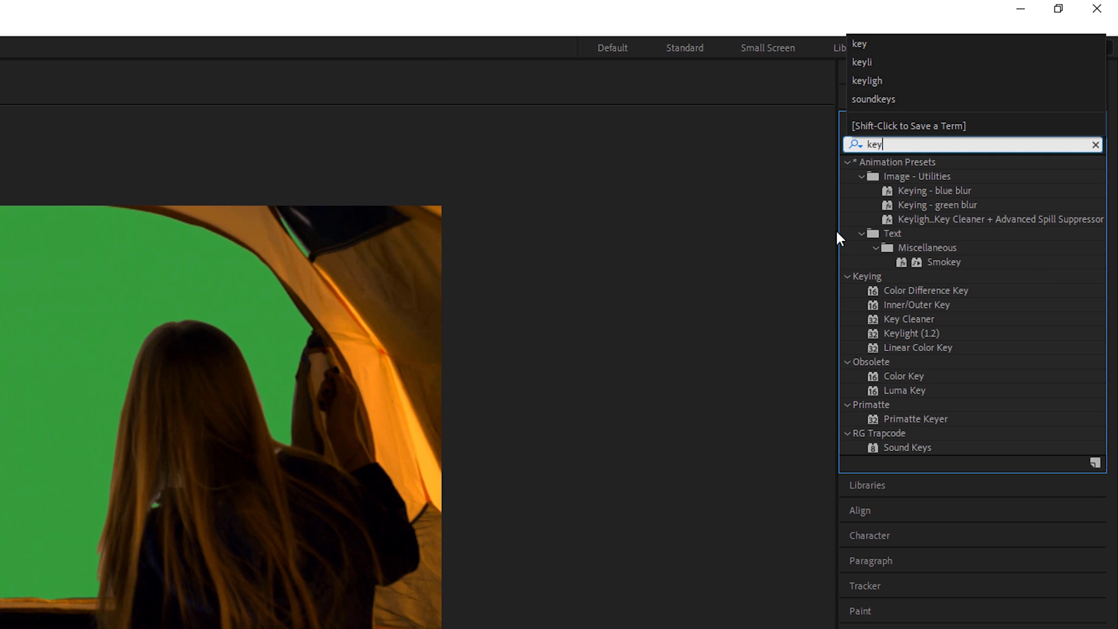
pyautogui.moveTo(836, 231); pyautogui.dragTo(803, 228)
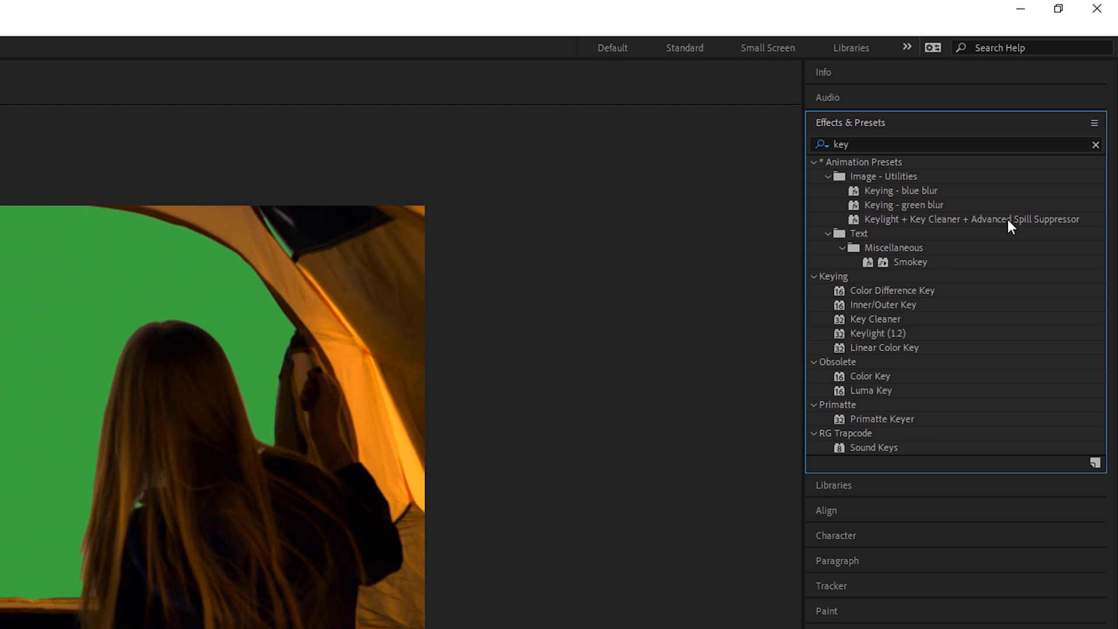
pyautogui.click(976, 216)
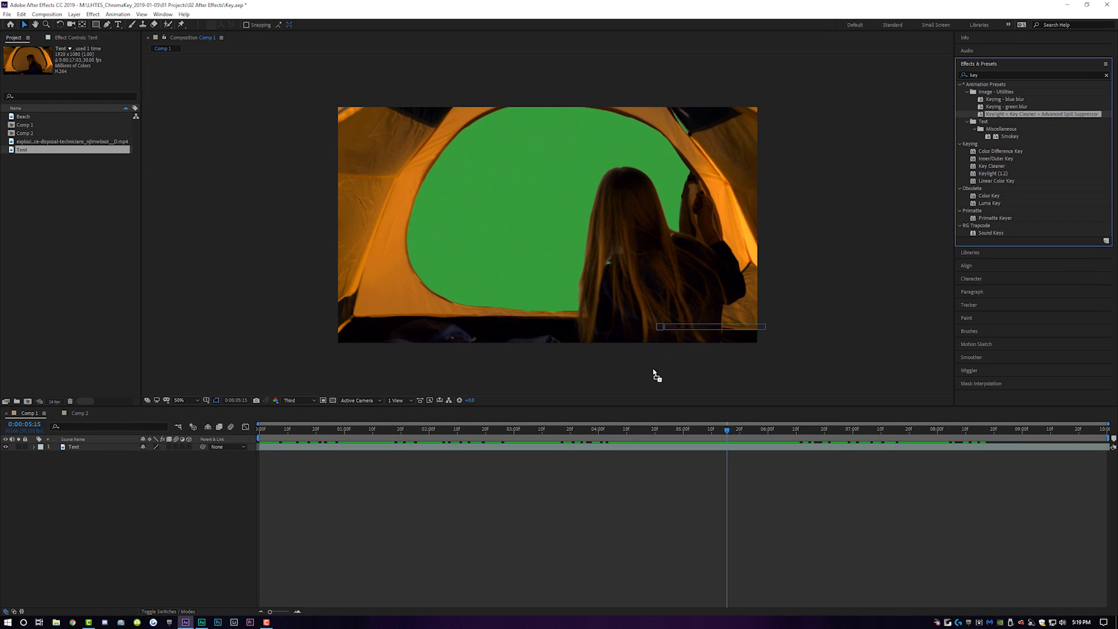
# Step: Apply the Keylight + Key Cleaner + Advanced Spill Suppressor preset to Tent and sample the green screen as Screen Colour
pyautogui.moveTo(558, 452); pyautogui.dragTo(554, 449)
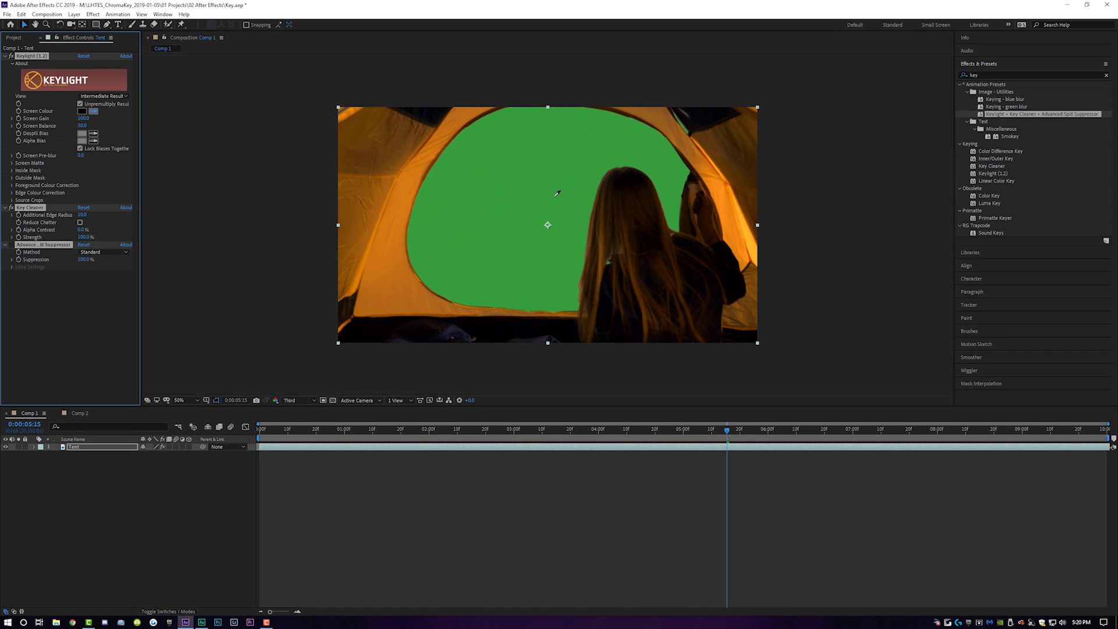
pyautogui.click(555, 195)
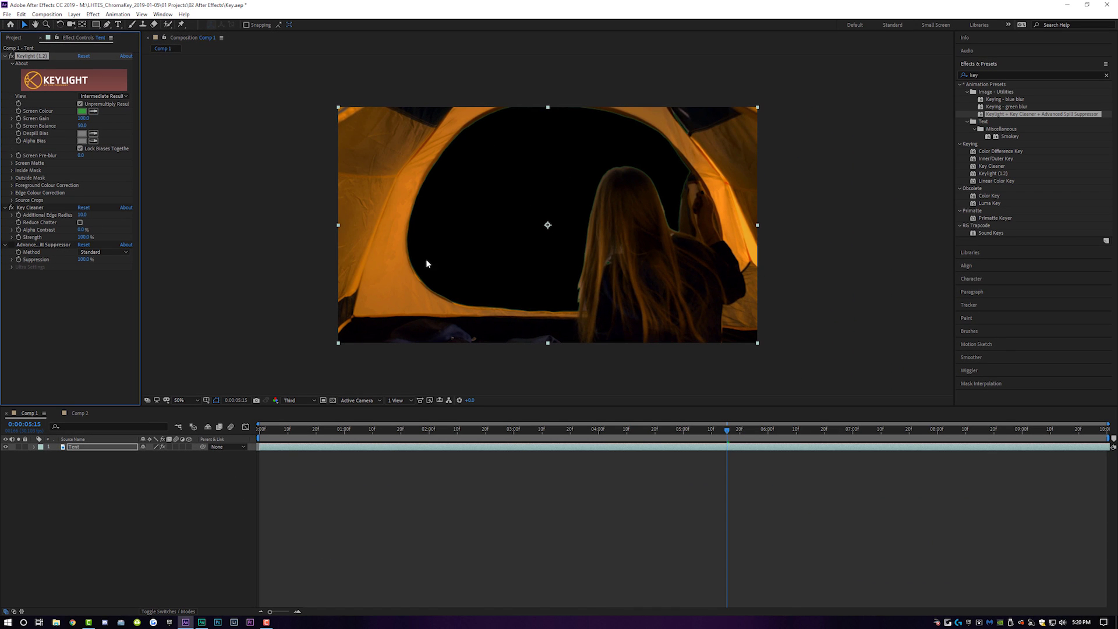
pyautogui.press('/')
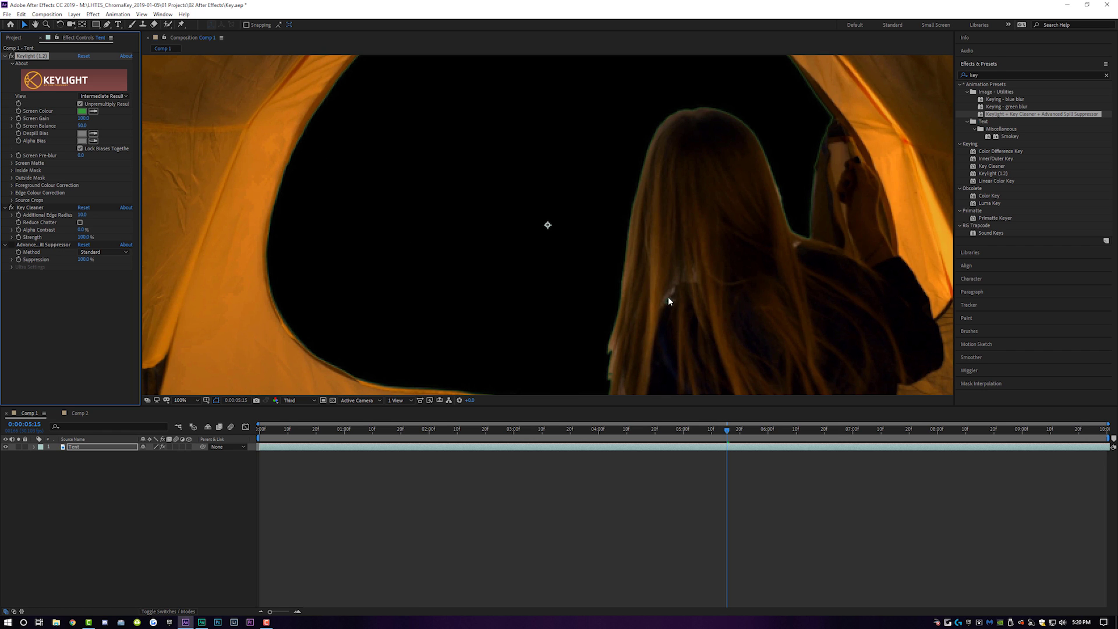
pyautogui.moveTo(716, 254); pyautogui.dragTo(700, 200)
pyautogui.press(',')
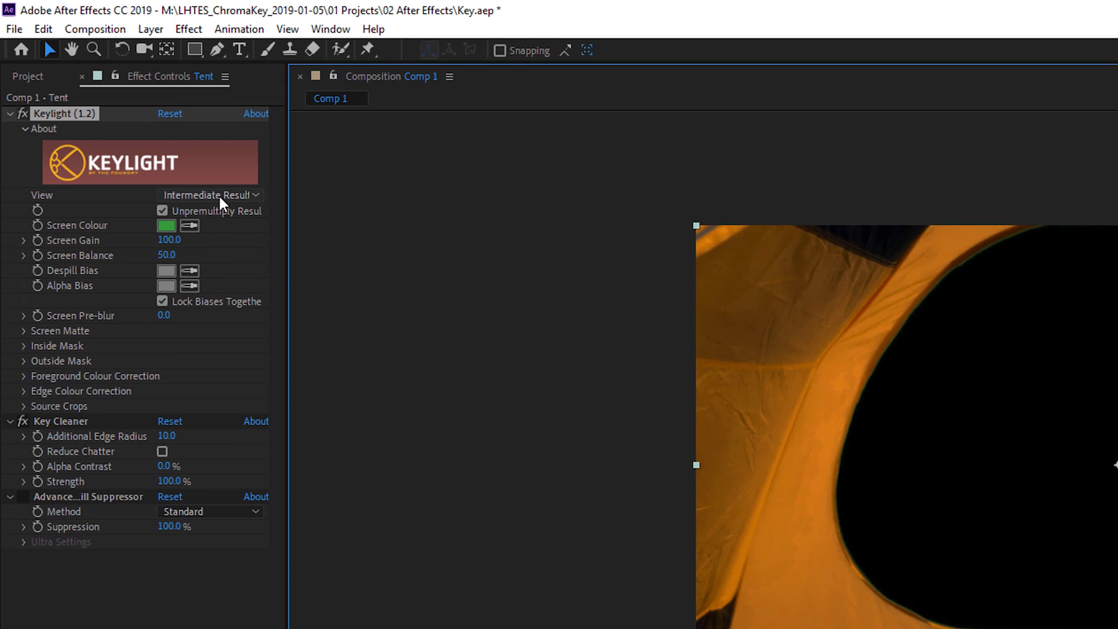
# Step: Switch Keylight's View to Screen Matte
pyautogui.click(219, 195)
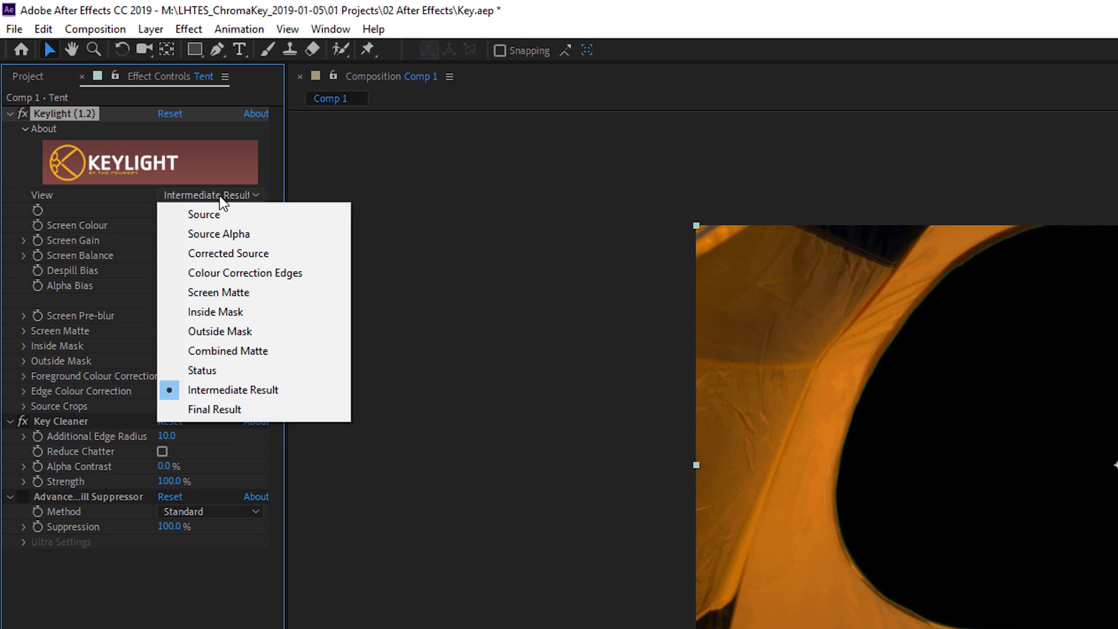
pyautogui.click(219, 293)
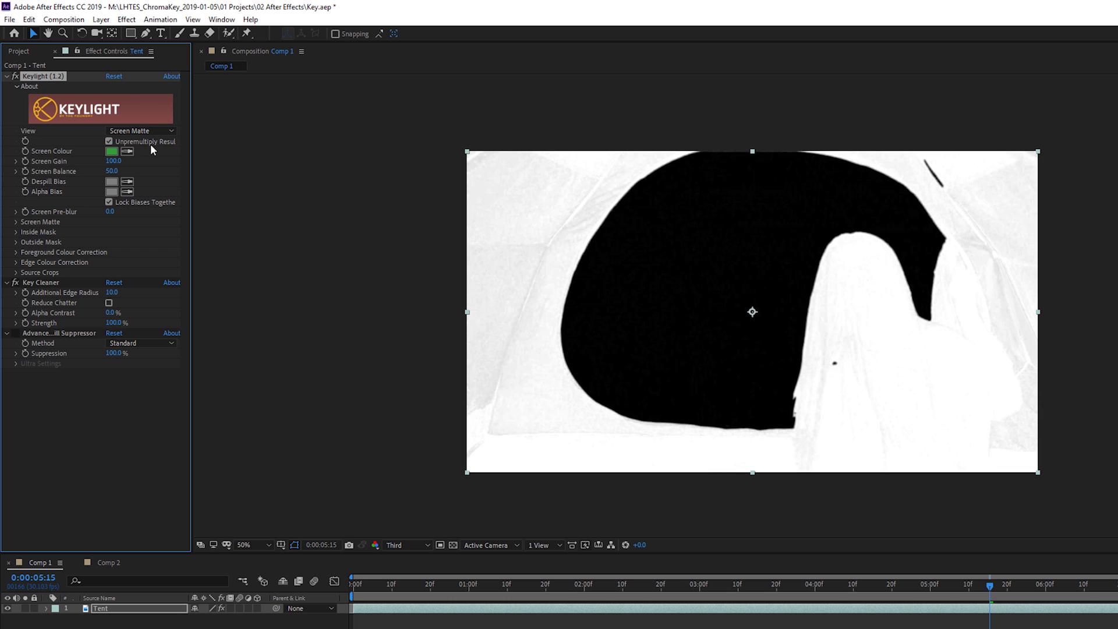
# Step: Expand Keylight's Screen Matte settings and raise Clip Black to 10 to remove matte noise
pyautogui.click(16, 222)
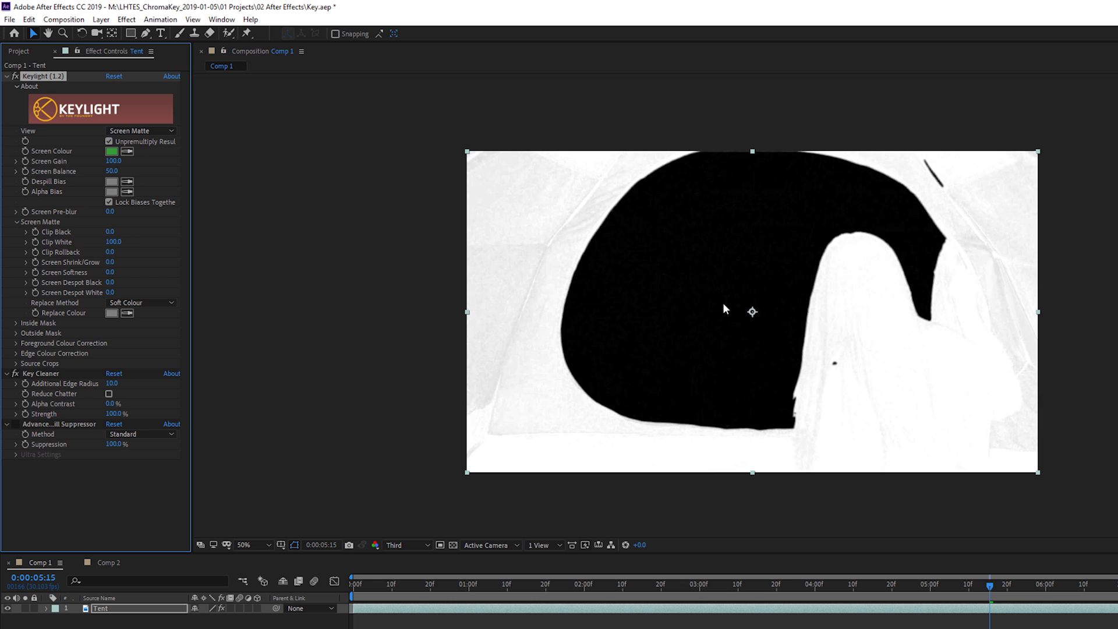
pyautogui.scroll(2, 728, 309)
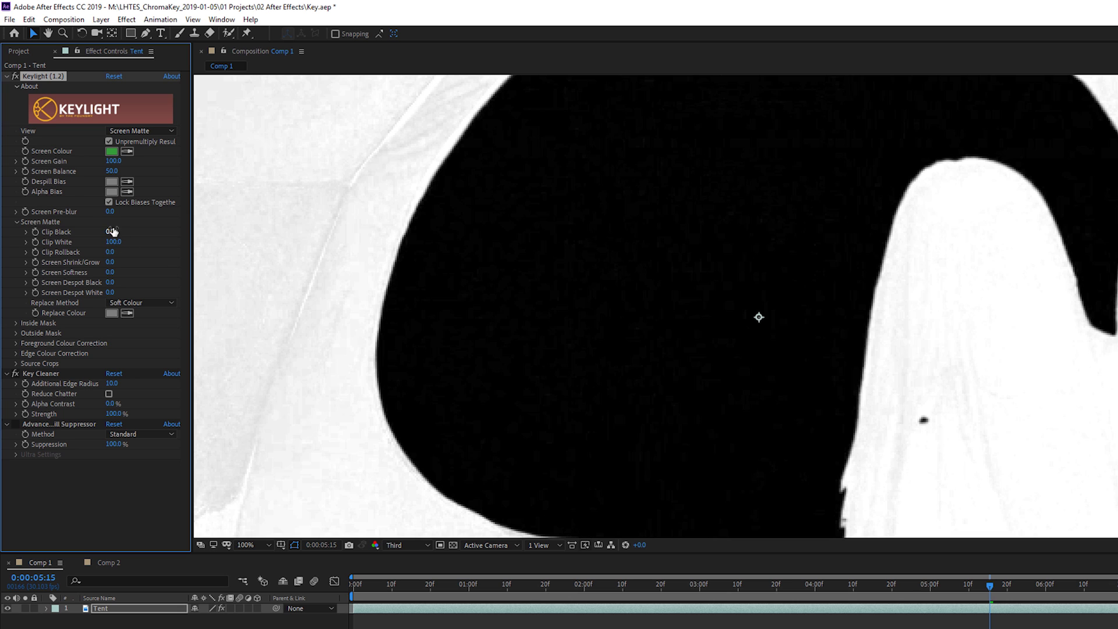
pyautogui.moveTo(114, 231); pyautogui.dragTo(103, 231)
pyautogui.moveTo(93, 231); pyautogui.dragTo(94, 231)
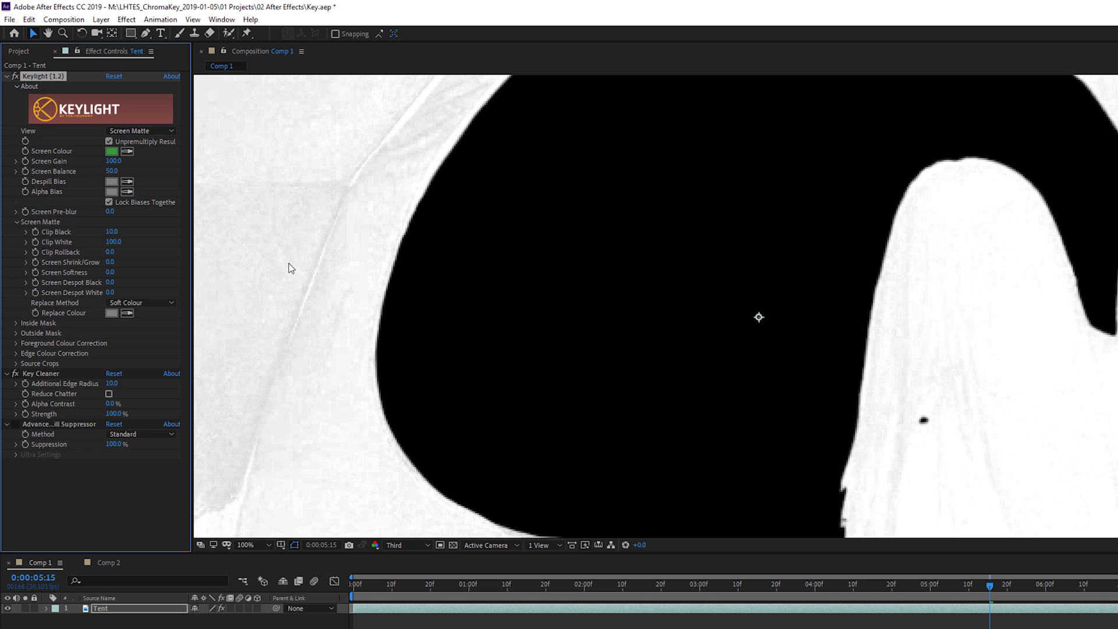
pyautogui.moveTo(1065, 314); pyautogui.dragTo(756, 354)
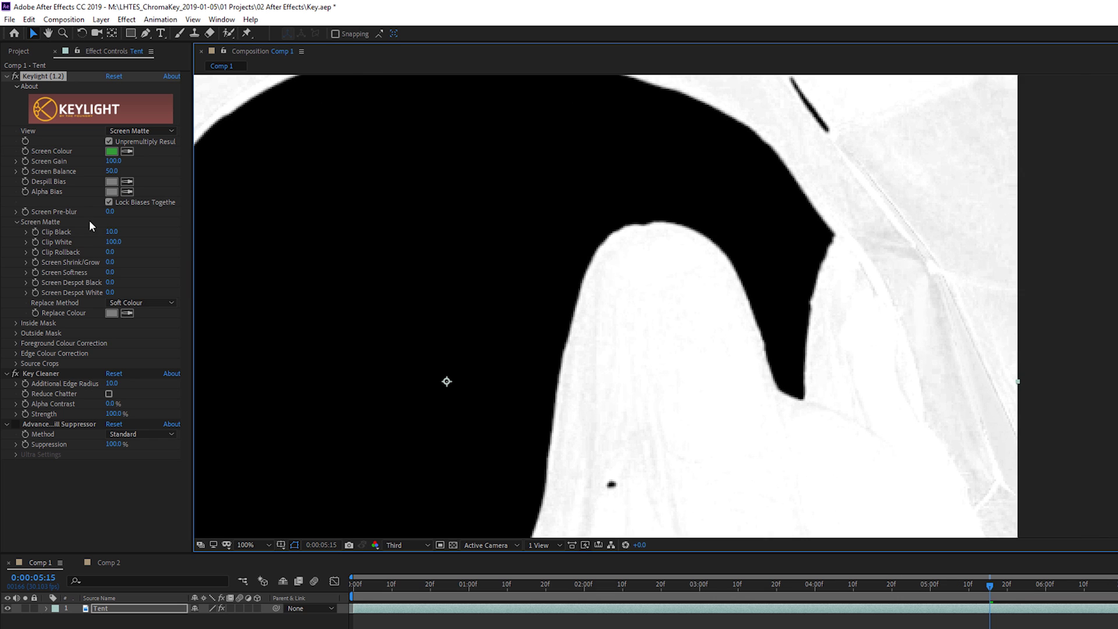
# Step: Lower Clip White to about 88 so the background matte turns solid white
pyautogui.moveTo(108, 241); pyautogui.dragTo(98, 237)
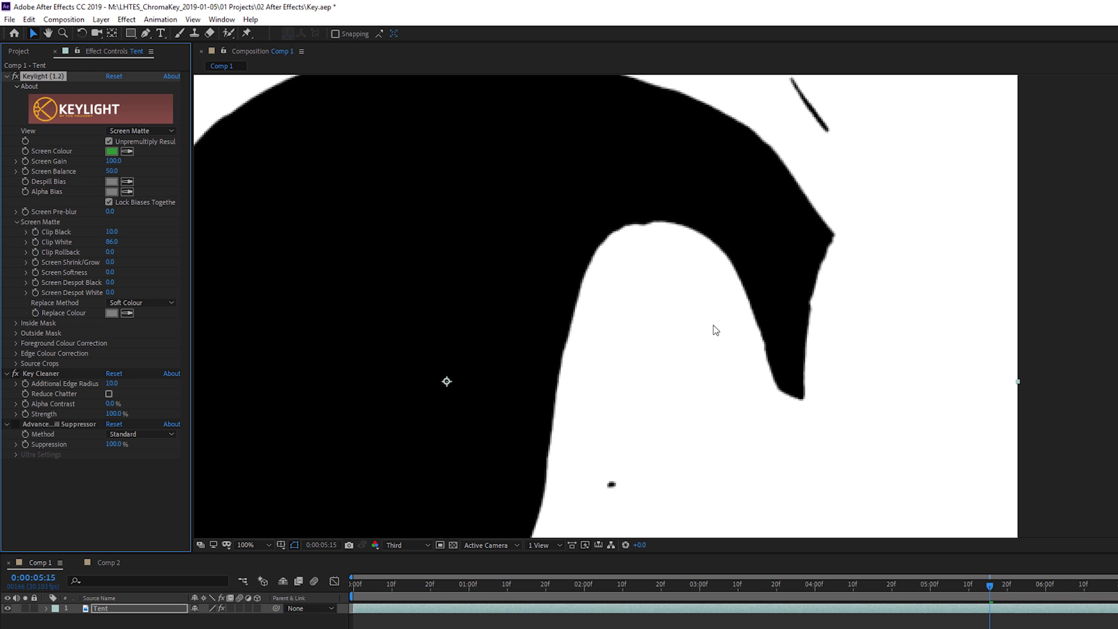
pyautogui.scroll(-2, 715, 330)
pyautogui.moveTo(404, 242); pyautogui.dragTo(571, 214)
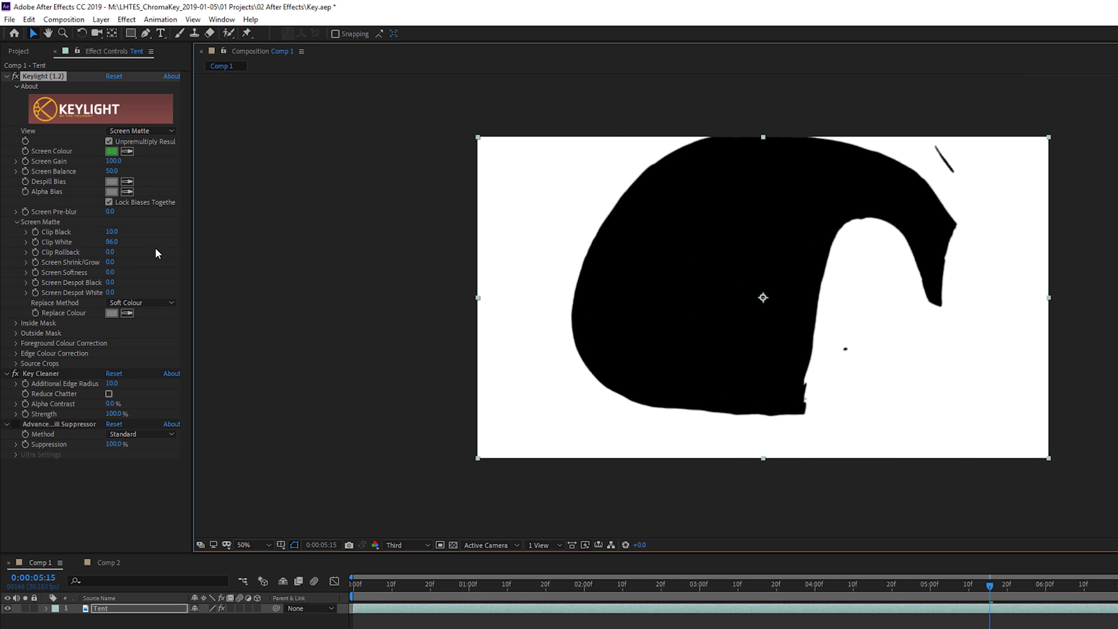
pyautogui.moveTo(112, 245); pyautogui.dragTo(120, 244)
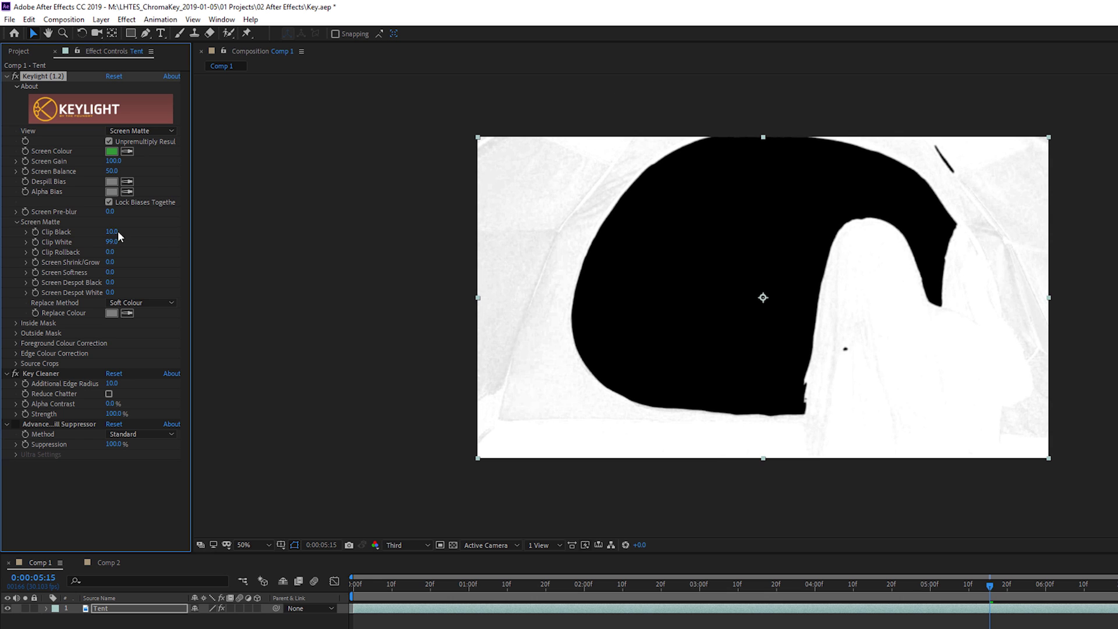
pyautogui.moveTo(109, 246); pyautogui.dragTo(101, 236)
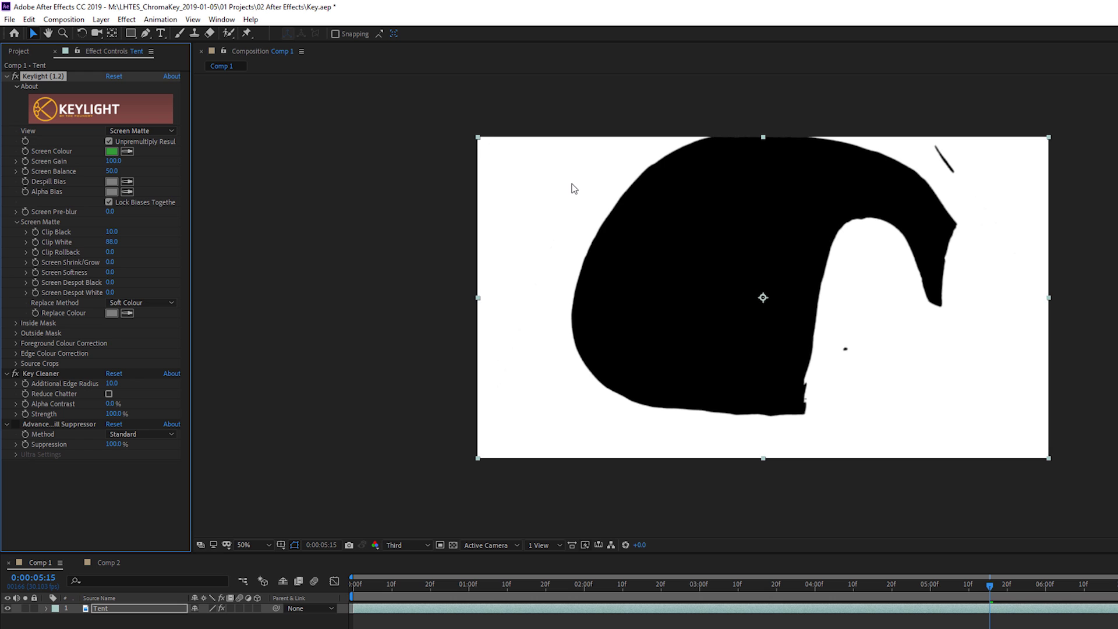
pyautogui.click(135, 133)
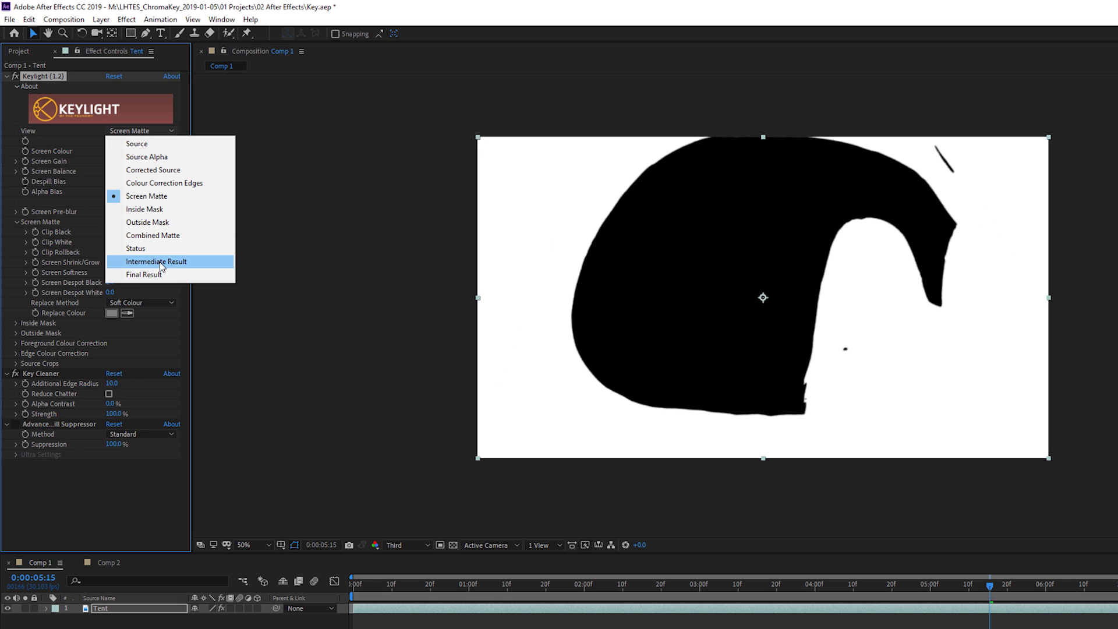
# Step: Switch Keylight back to the keyed result and inspect the girl's hair and head edges
pyautogui.click(156, 262)
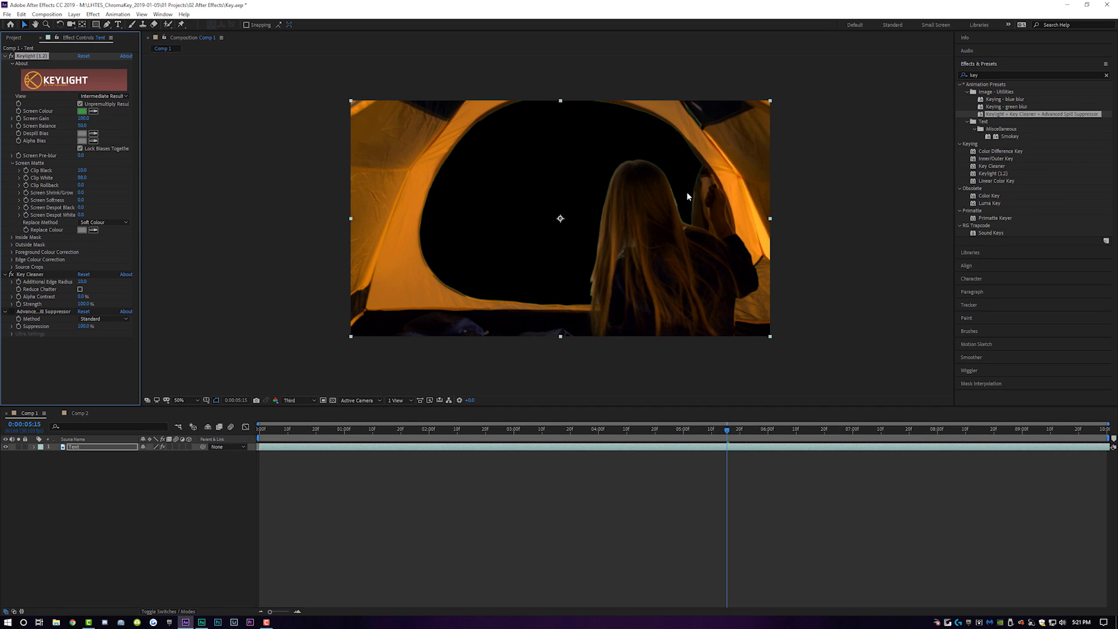
pyautogui.scroll(2, 686, 189)
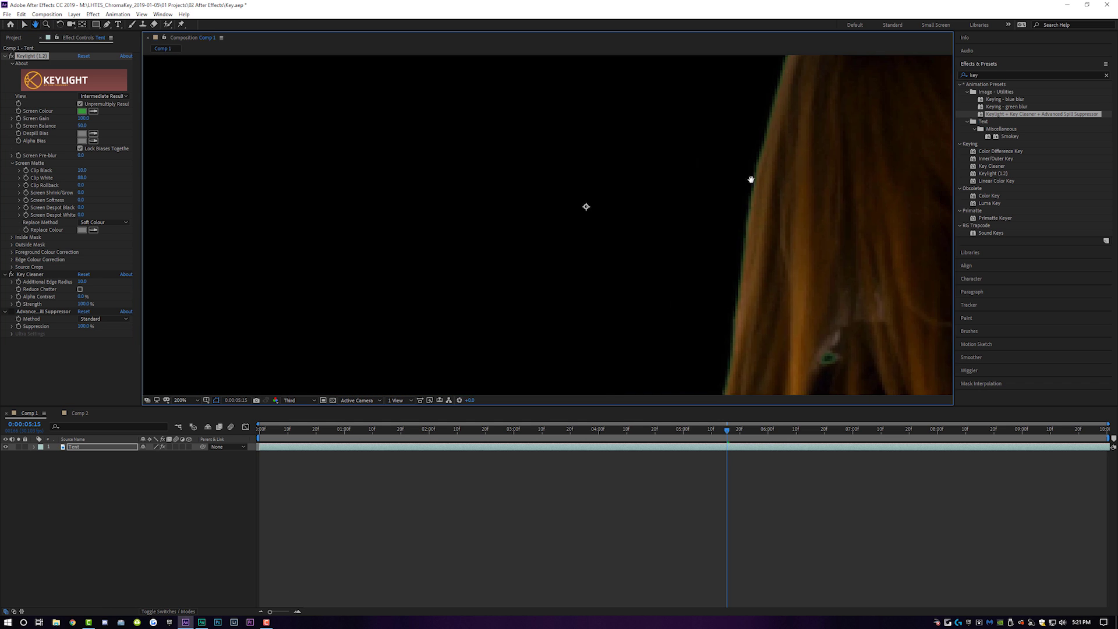
pyautogui.moveTo(794, 146); pyautogui.dragTo(532, 257)
pyautogui.scroll(-2, 654, 243)
pyautogui.moveTo(654, 242); pyautogui.dragTo(607, 216)
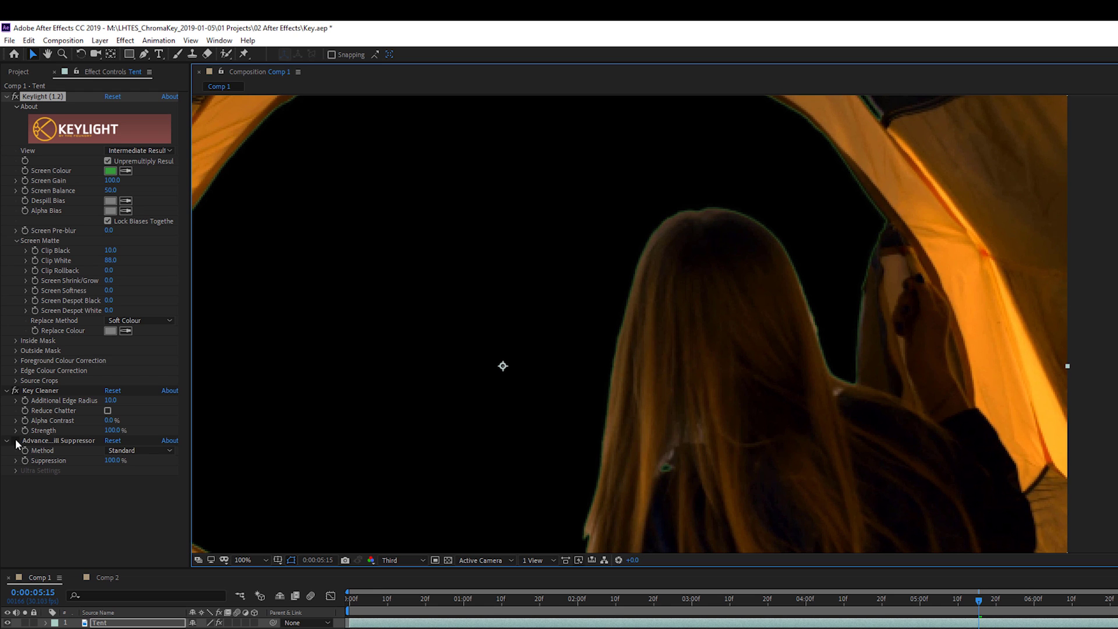
# Step: Toggle Advanced Spill Suppressor off and on to compare the green fringe, leaving it enabled
pyautogui.click(15, 440)
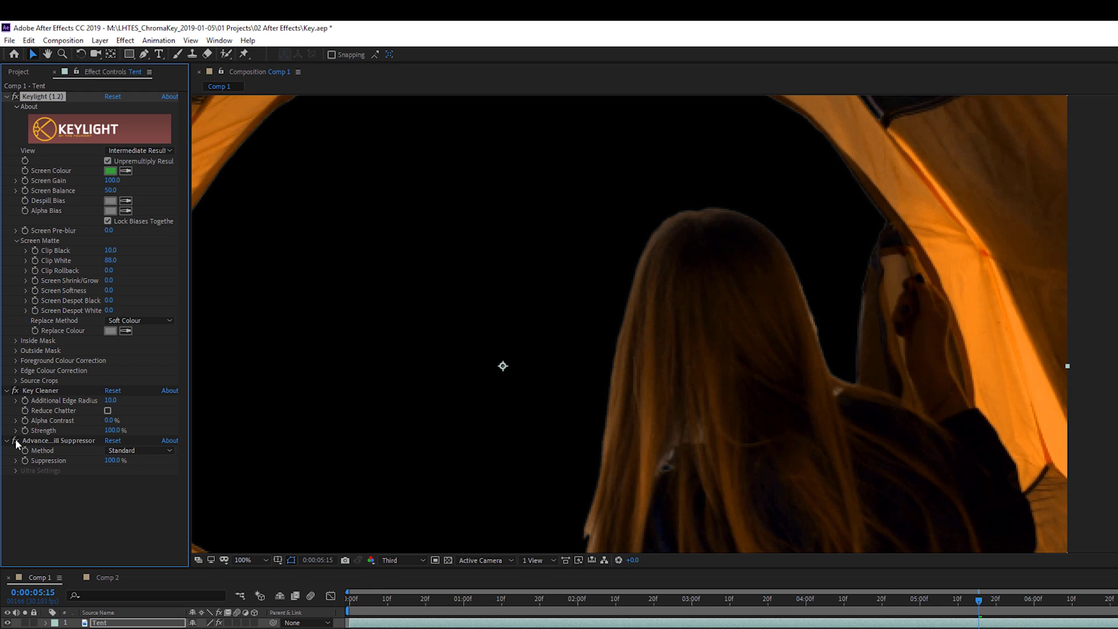
pyautogui.click(15, 441)
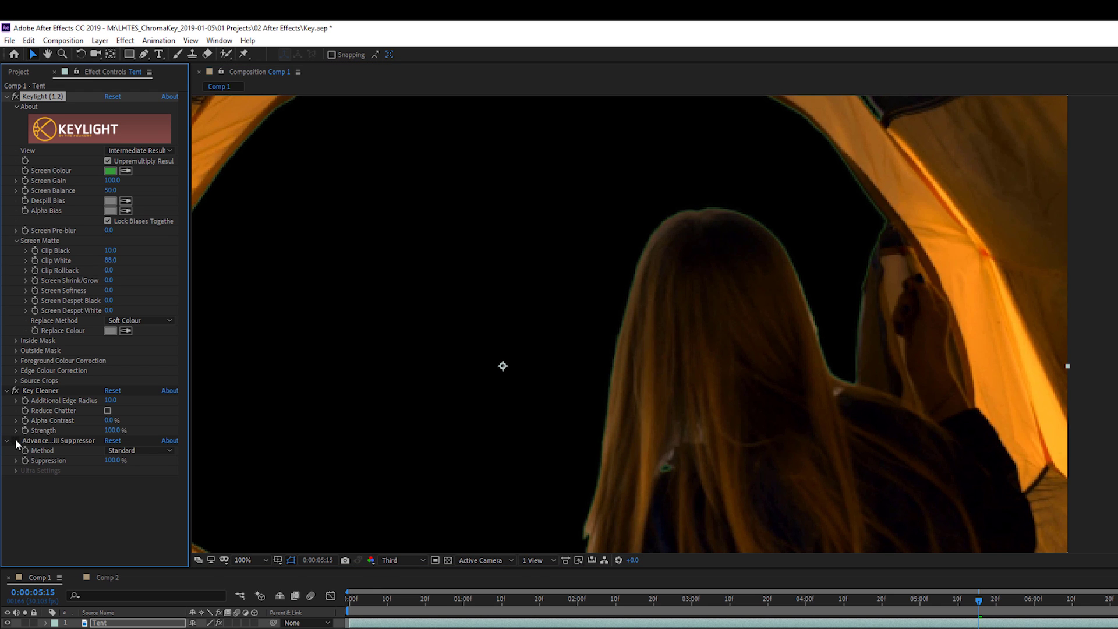
pyautogui.click(15, 441)
pyautogui.click(15, 441)
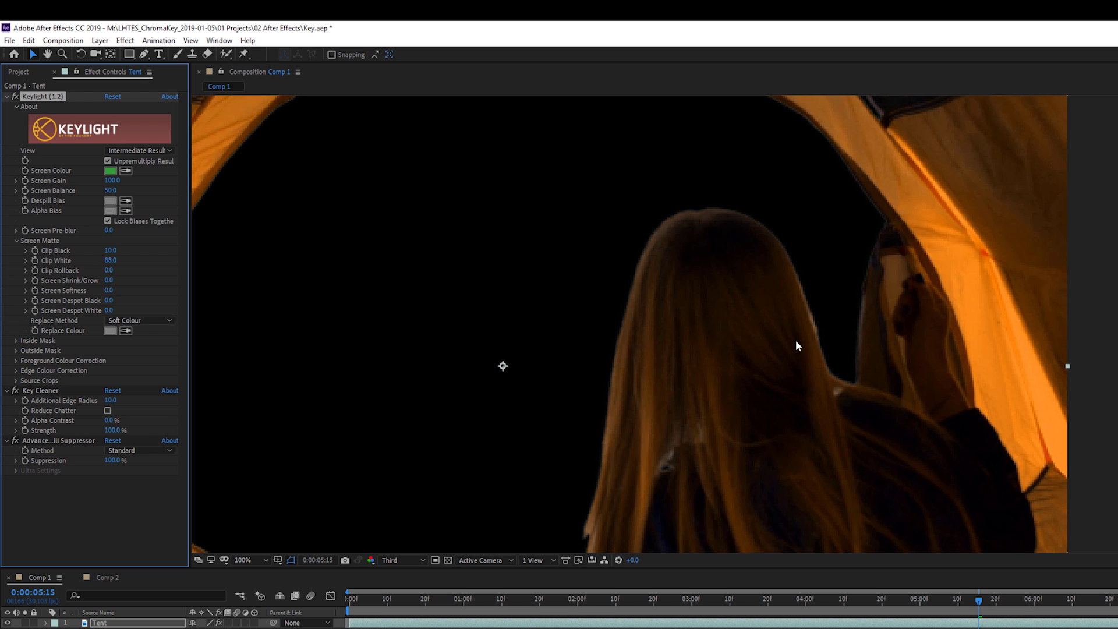
pyautogui.scroll(-2, 797, 346)
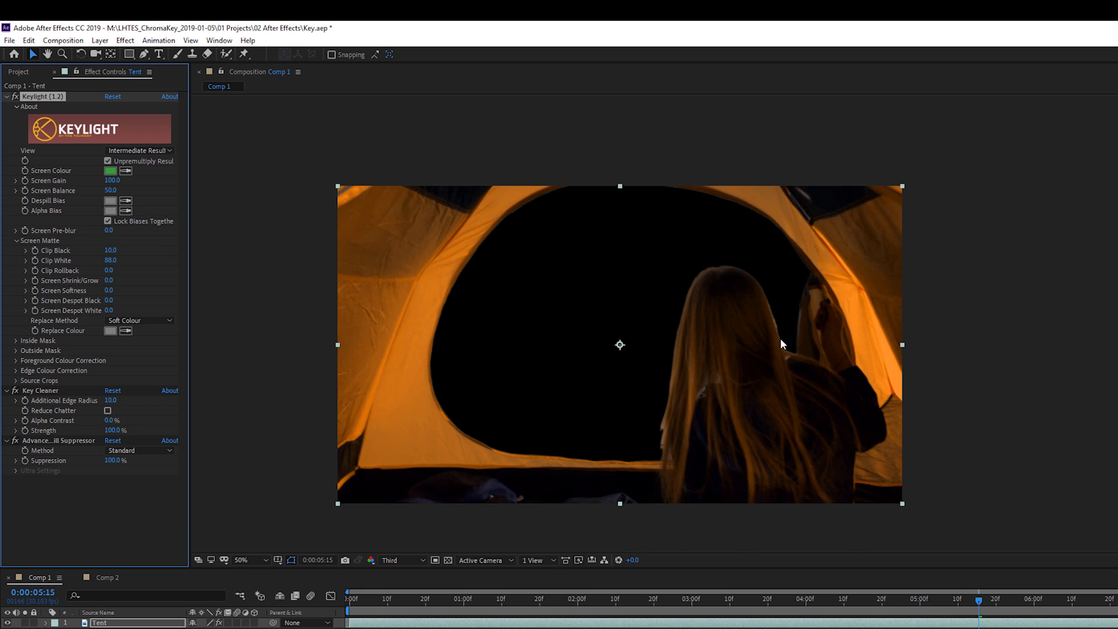
pyautogui.scroll(2, 781, 344)
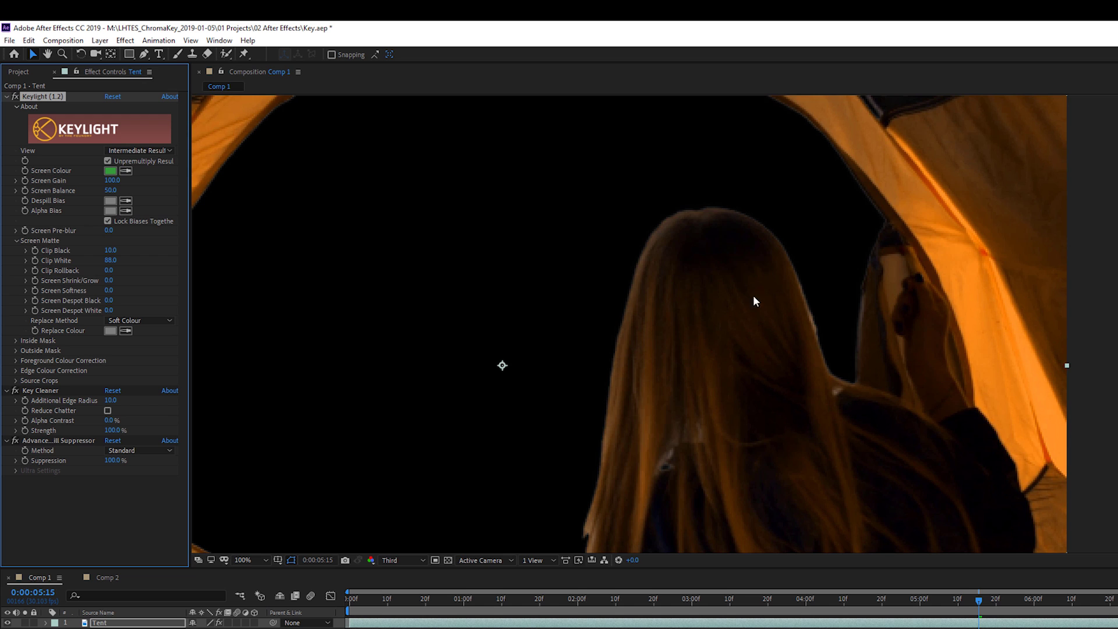
pyautogui.scroll(-2, 755, 301)
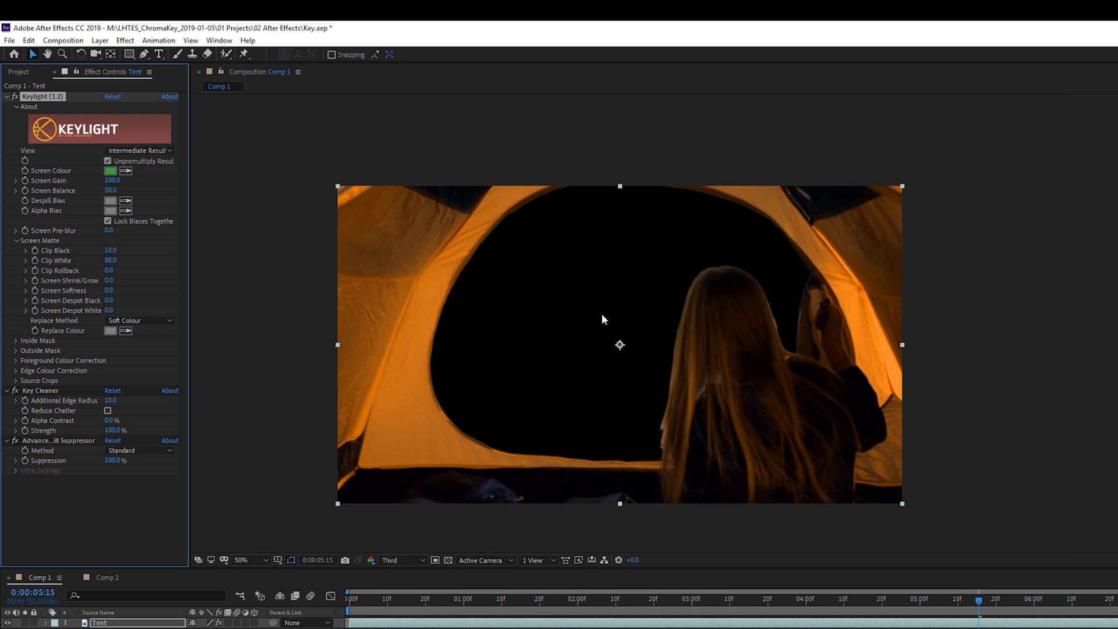
pyautogui.click(21, 74)
# Step: Add the Beach footage as a layer beneath Tent and shift it up and left
pyautogui.moveTo(33, 182); pyautogui.dragTo(156, 628)
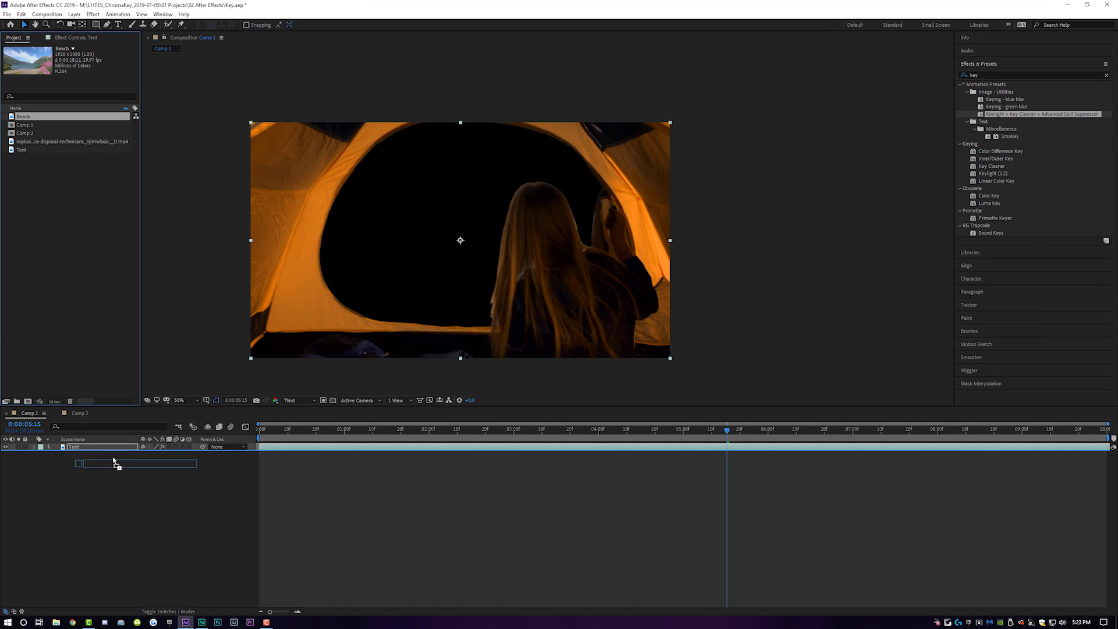
pyautogui.moveTo(113, 459); pyautogui.dragTo(95, 470)
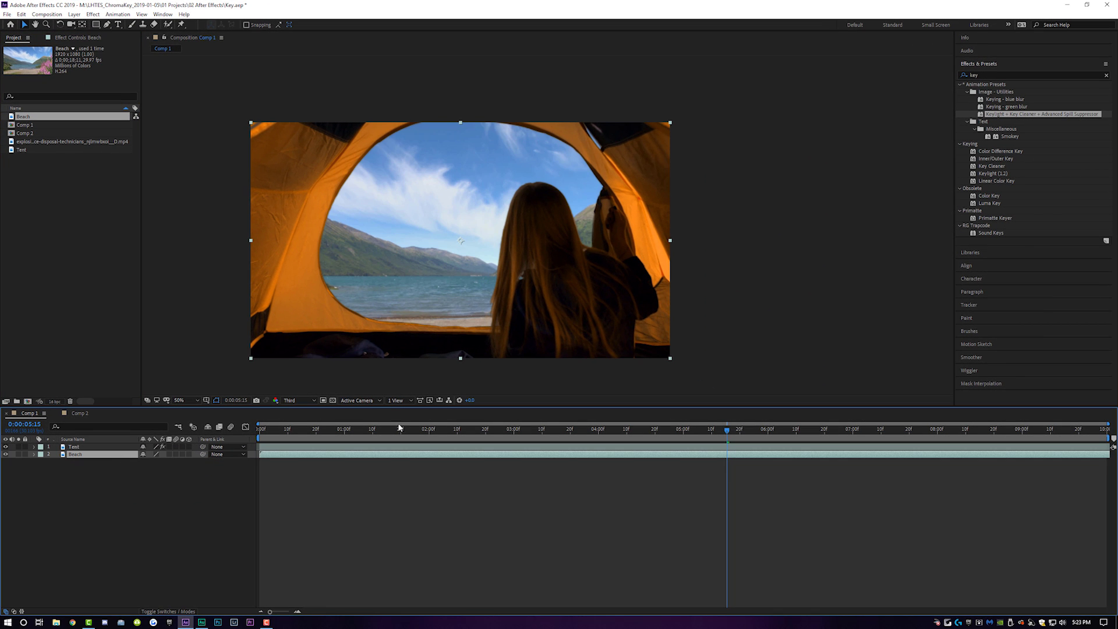
pyautogui.moveTo(447, 298); pyautogui.dragTo(497, 261)
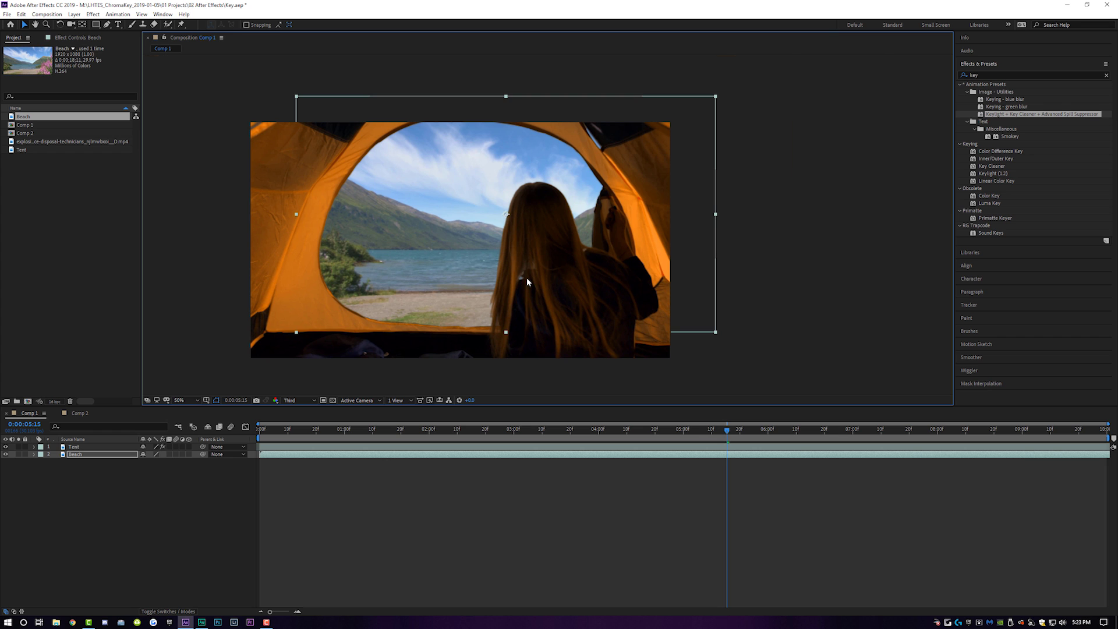
# Step: Zoom to full magnification, scrub through and play back the Beach-and-Tent composite
pyautogui.press('.')
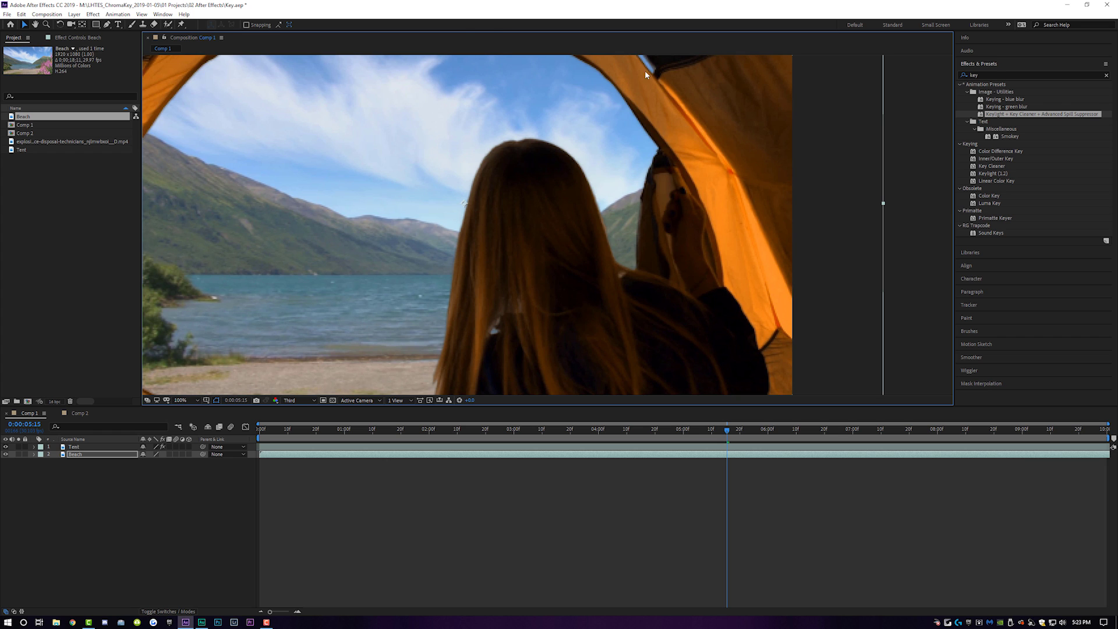
pyautogui.scroll(-2, 645, 75)
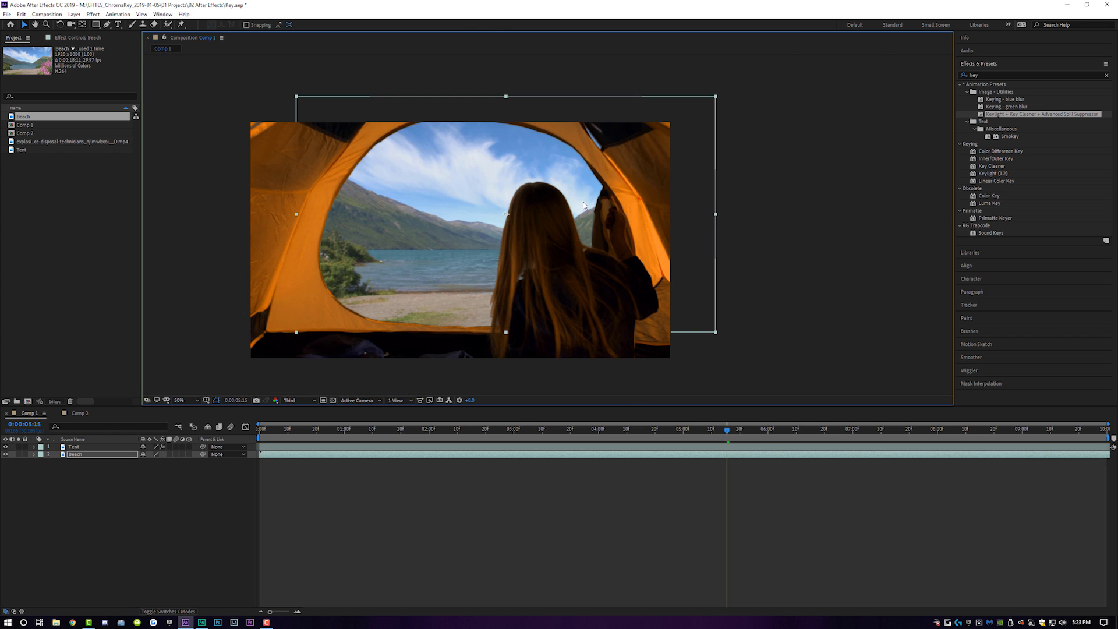
pyautogui.moveTo(383, 432); pyautogui.dragTo(544, 431)
pyautogui.press('space')
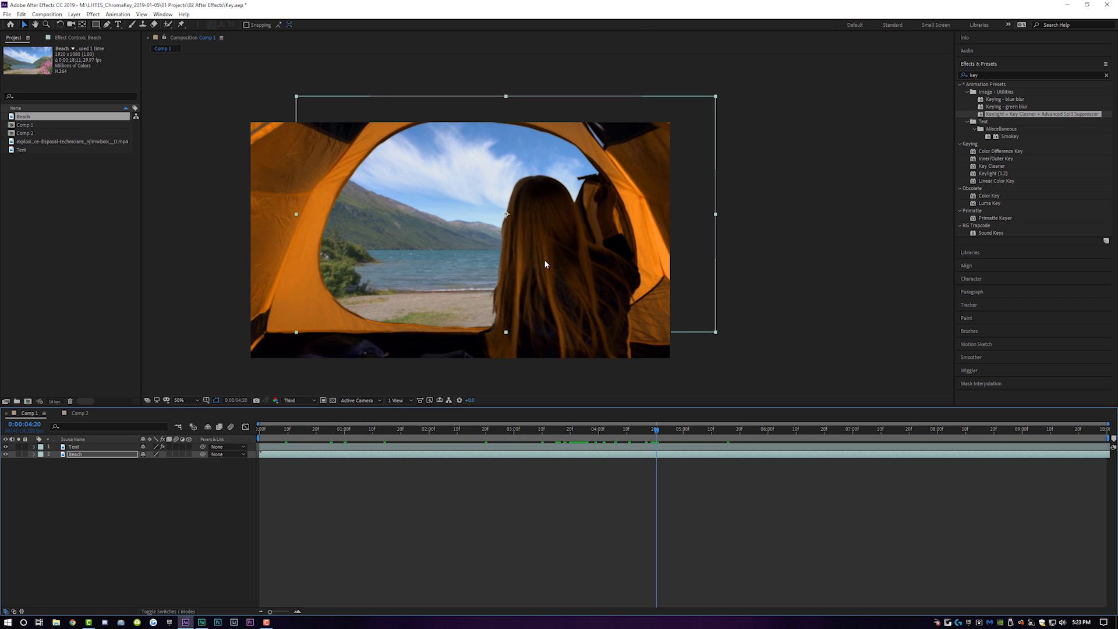
# Step: Enable Reduce Chatter in the Tent layer's Key Cleaner, then preview the composite
pyautogui.click(578, 449)
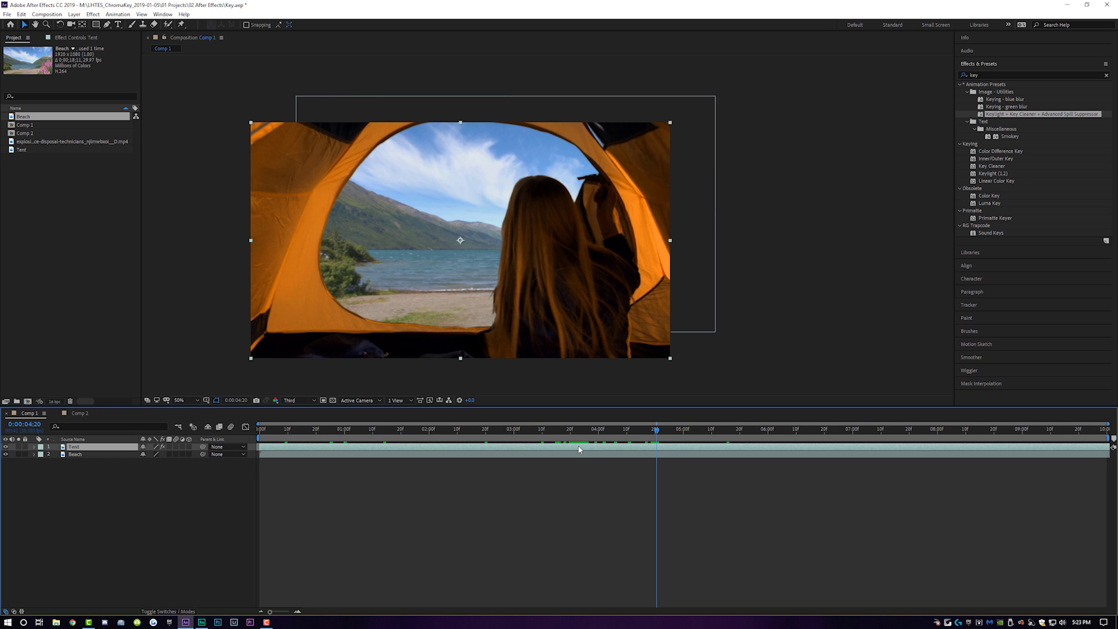
pyautogui.click(76, 36)
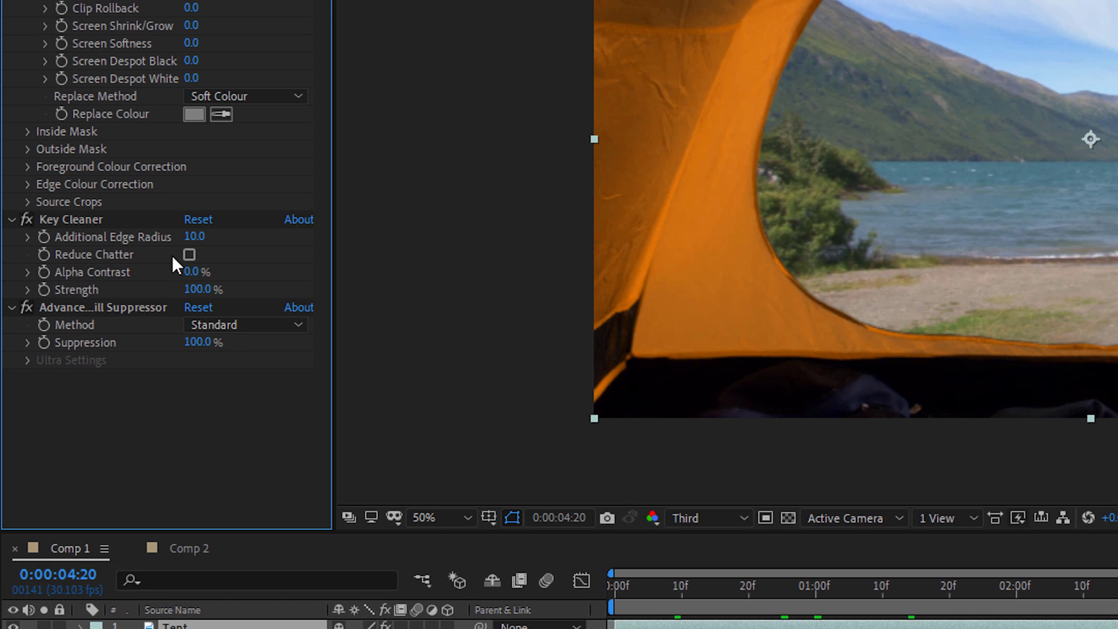
pyautogui.click(188, 254)
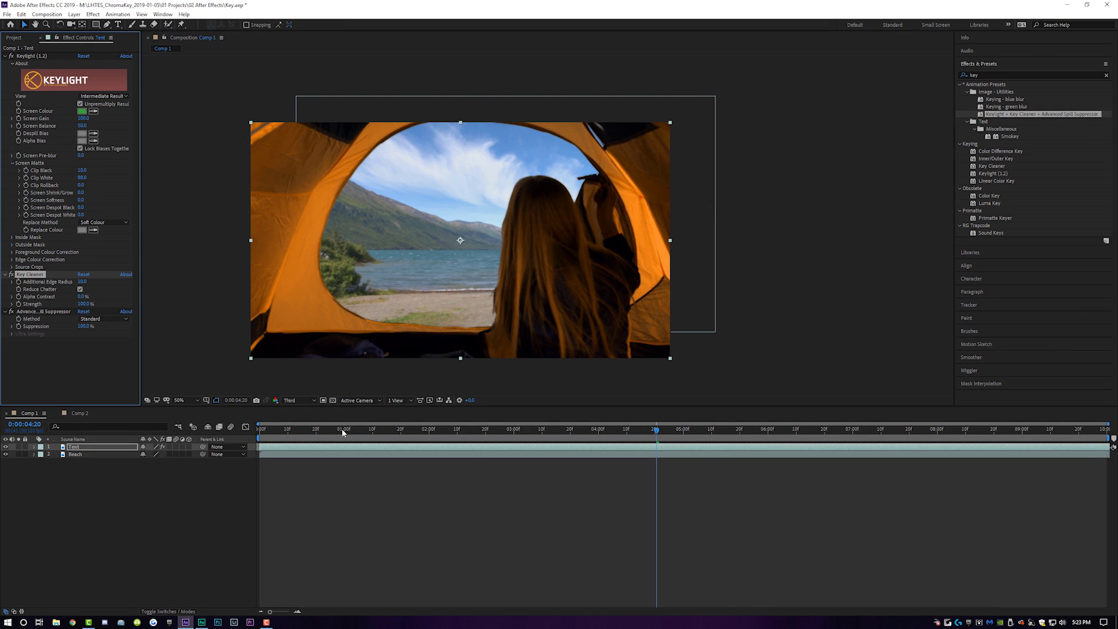
pyautogui.press('space')
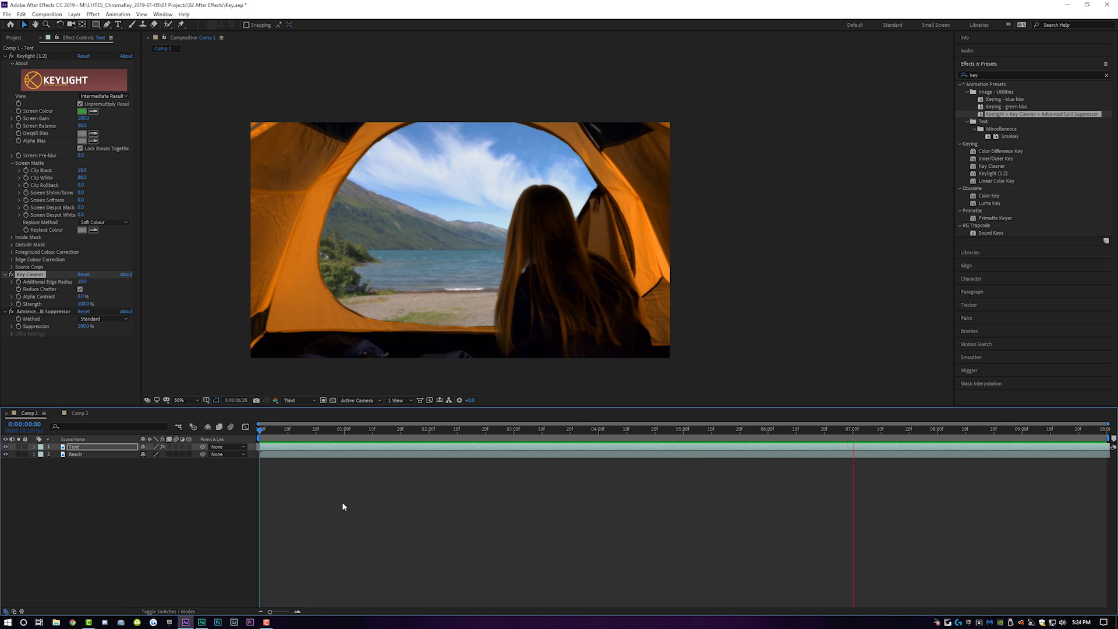
pyautogui.press('space')
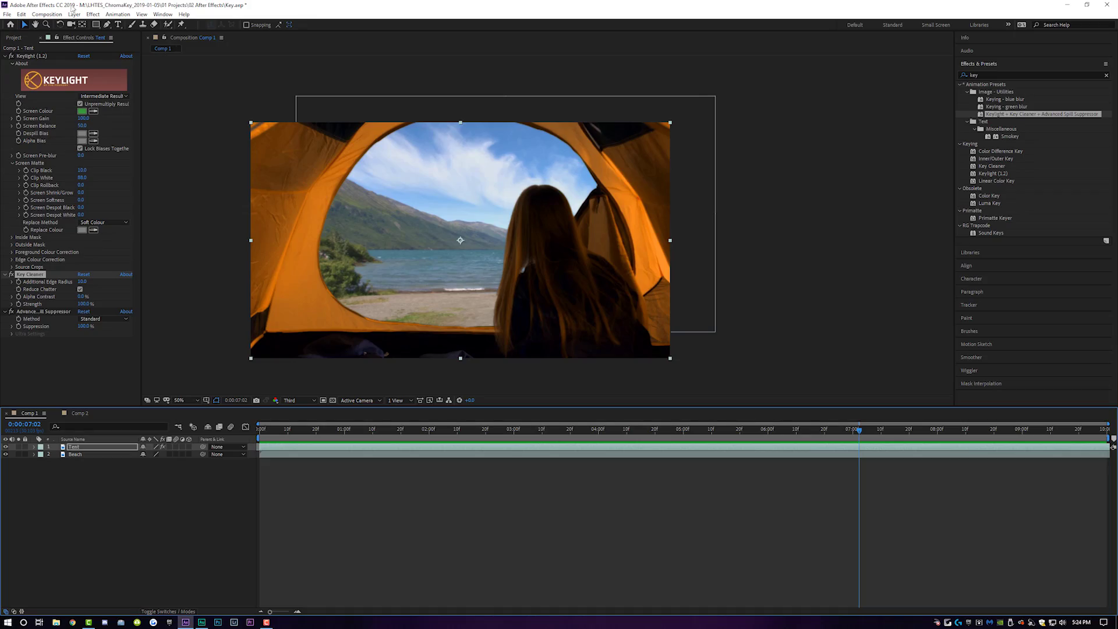
# Step: Add a new adjustment layer on top and apply Lumetri Color to it
pyautogui.click(74, 14)
pyautogui.moveTo(86, 28)
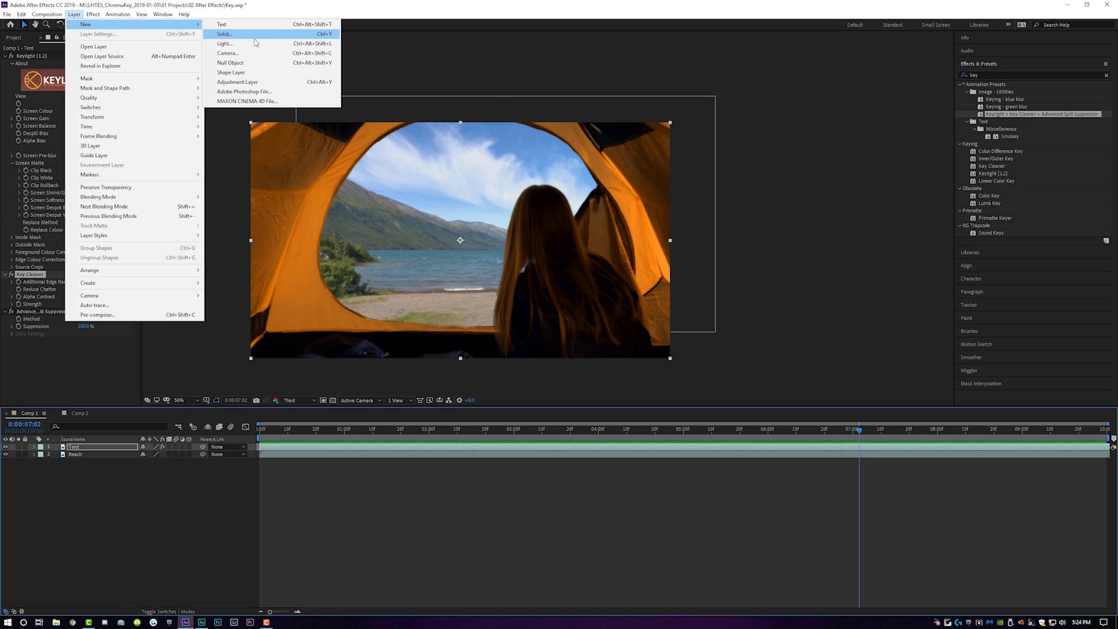
pyautogui.click(240, 82)
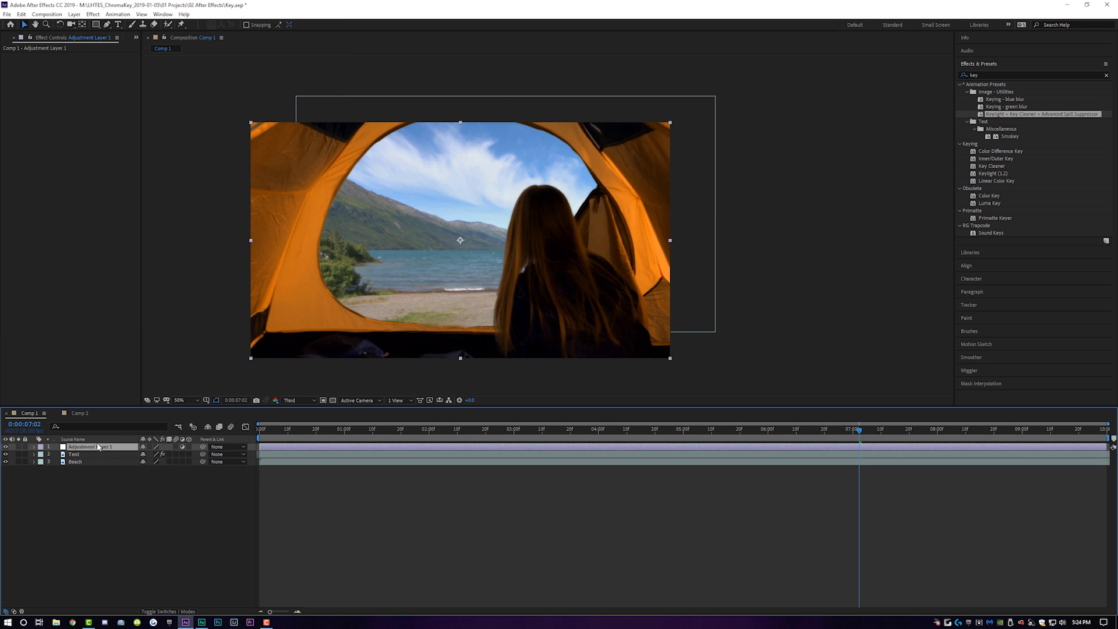
pyautogui.click(94, 14)
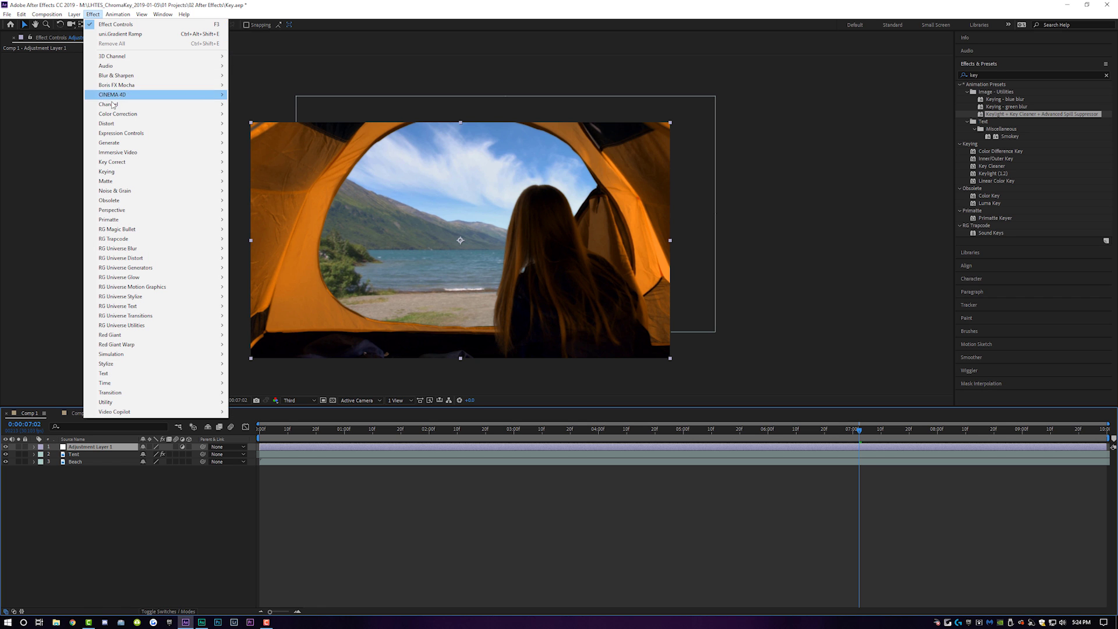
pyautogui.moveTo(122, 114)
pyautogui.click(272, 364)
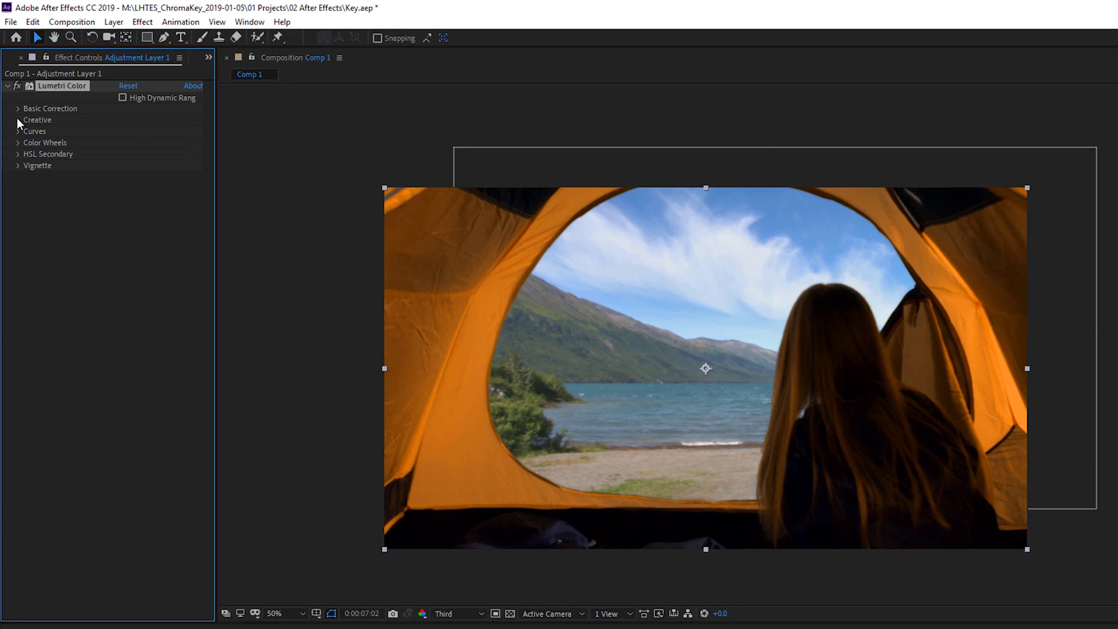
# Step: Set Lumetri's Creative look to Fuji ETERNA 250D Fuji 3510 with Intensity 60 and Faded Film 5
pyautogui.click(11, 78)
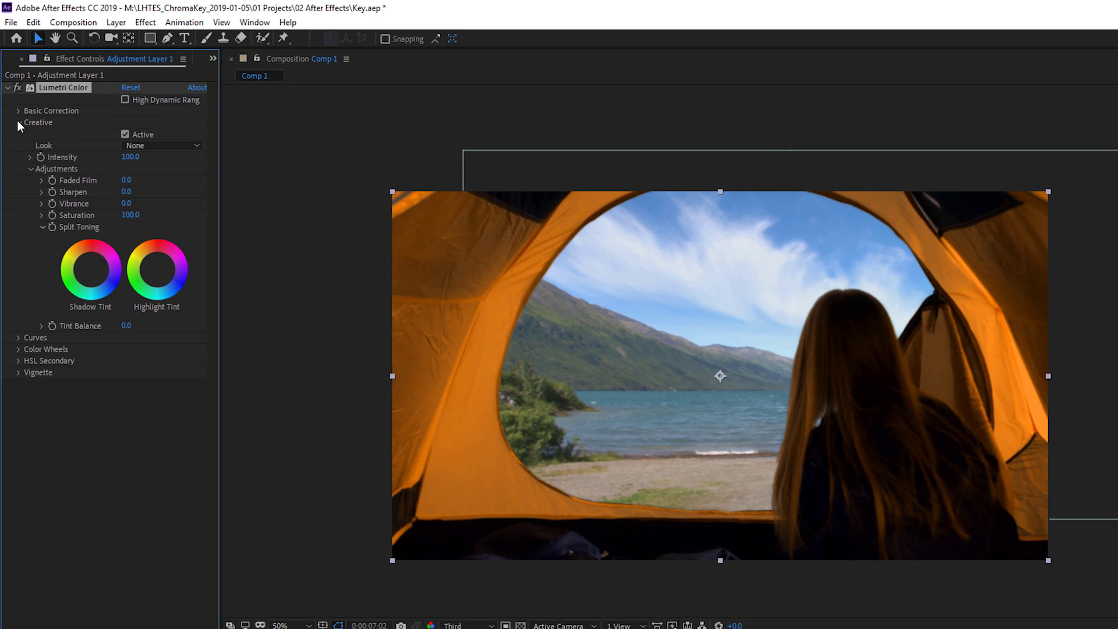
pyautogui.click(154, 144)
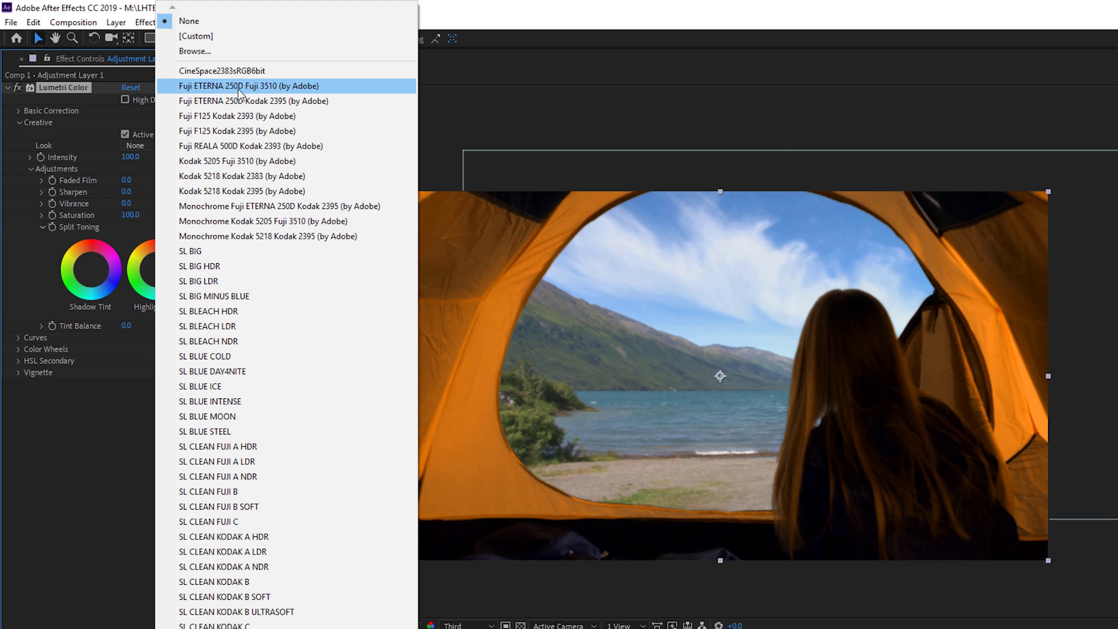
pyautogui.click(237, 88)
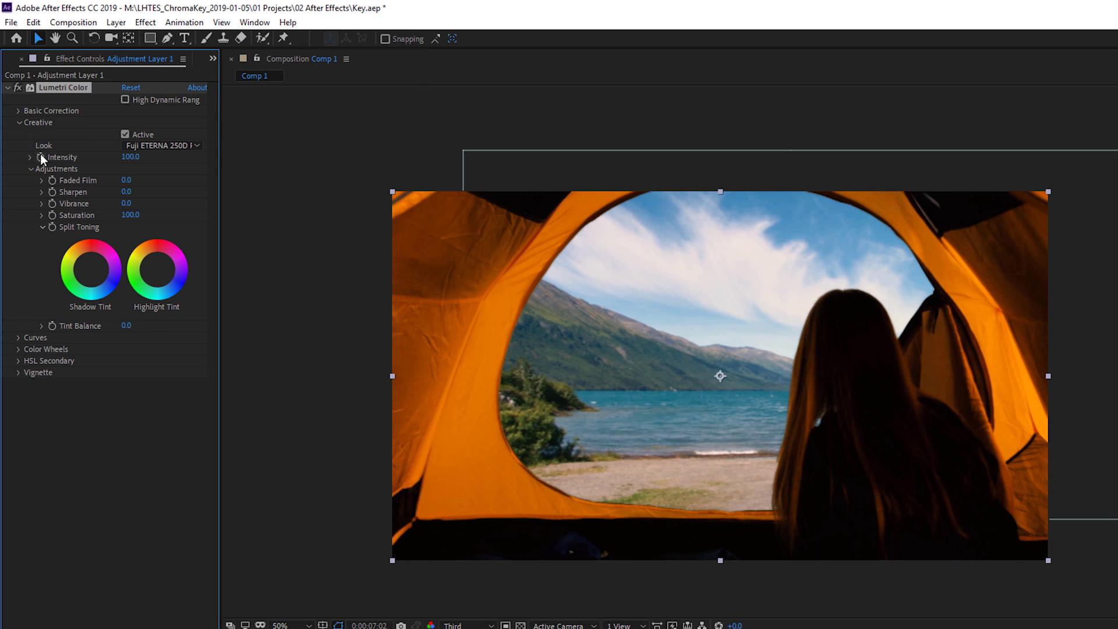
pyautogui.moveTo(128, 156); pyautogui.dragTo(93, 151)
pyautogui.moveTo(126, 185); pyautogui.dragTo(125, 178)
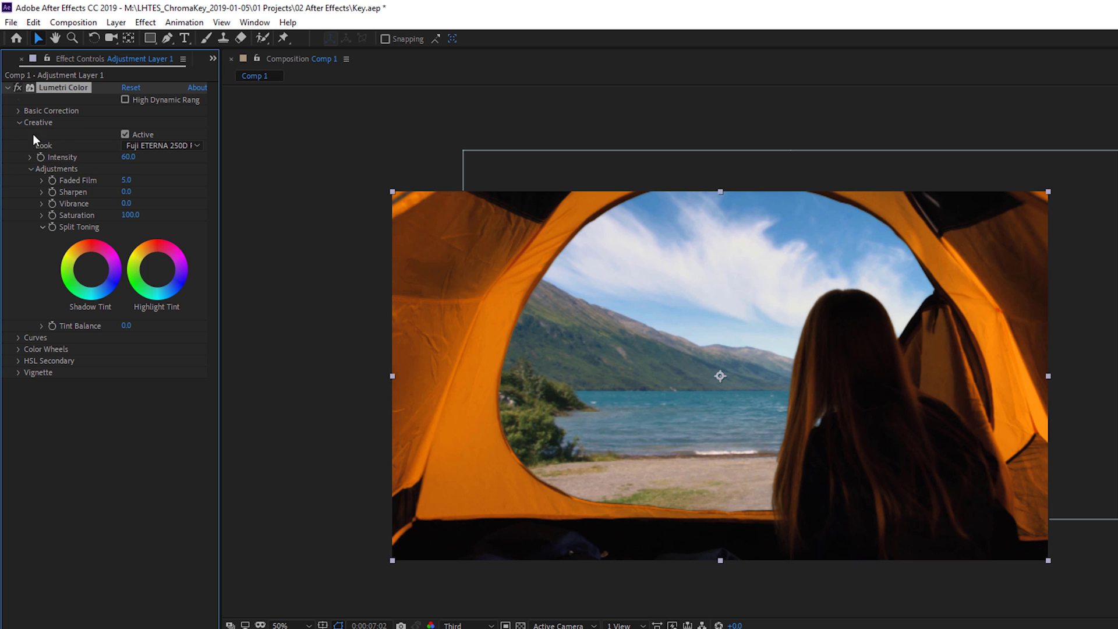
# Step: In Lumetri Color Wheels, nudge Midtones up, lower Shadows and Highlights, then replay the footage
pyautogui.click(19, 124)
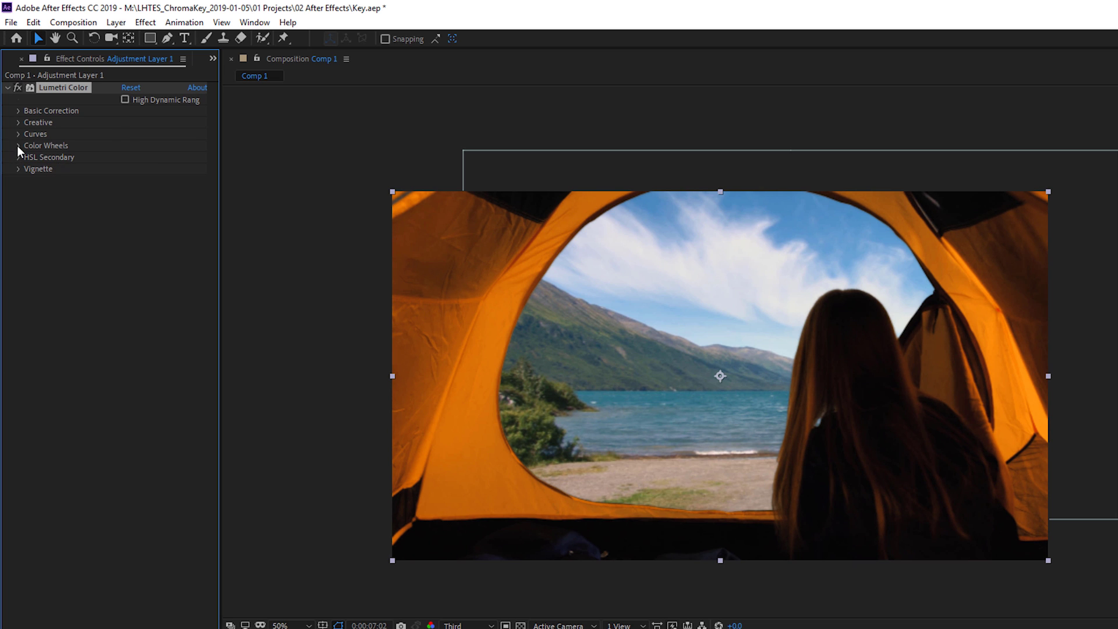
pyautogui.click(17, 145)
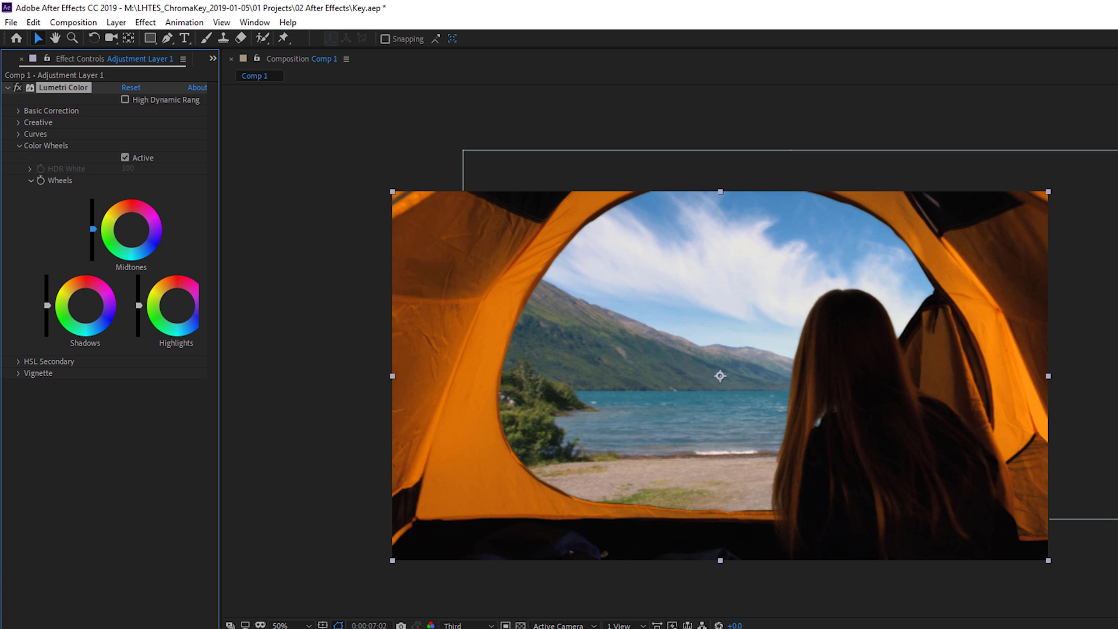
pyautogui.moveTo(93, 229); pyautogui.dragTo(93, 225)
pyautogui.moveTo(47, 305); pyautogui.dragTo(48, 310)
pyautogui.moveTo(138, 304); pyautogui.dragTo(139, 311)
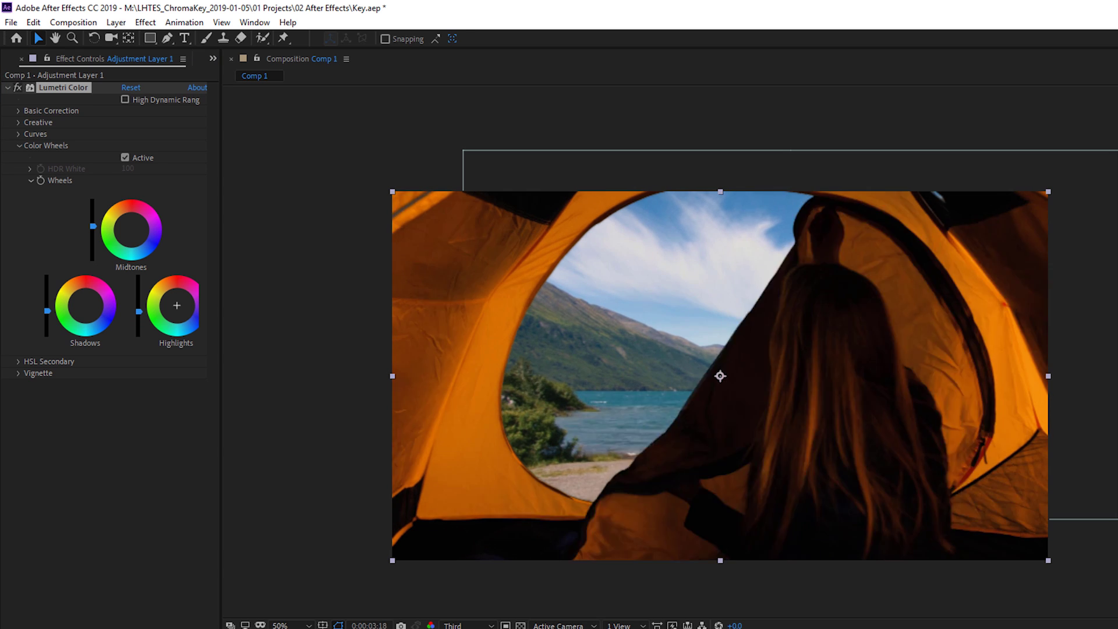
pyautogui.press('pageup')
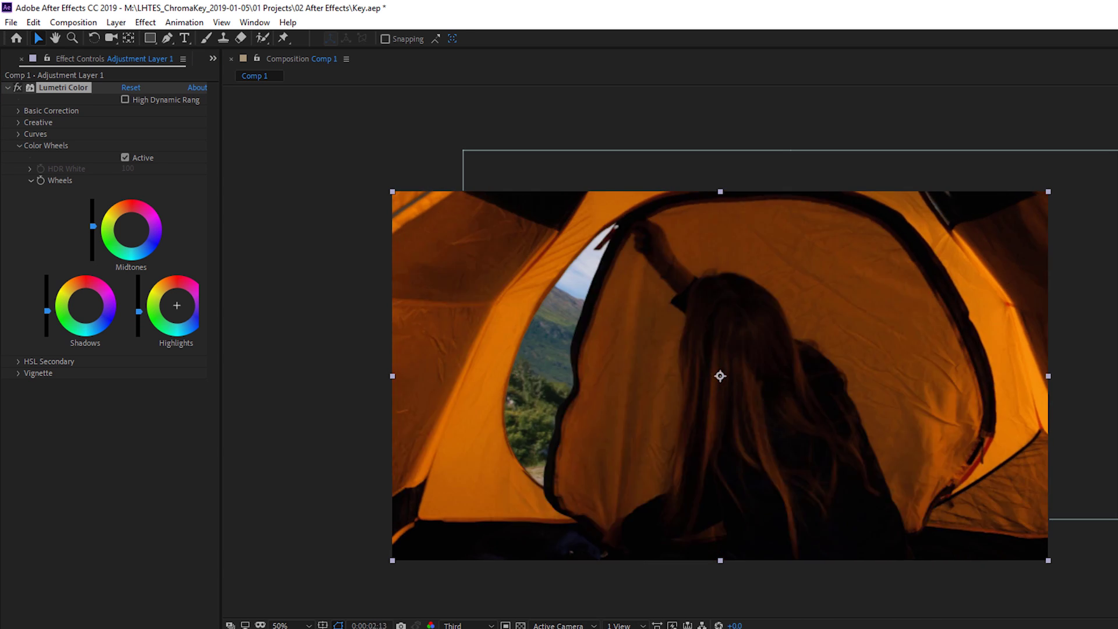
pyautogui.press('space')
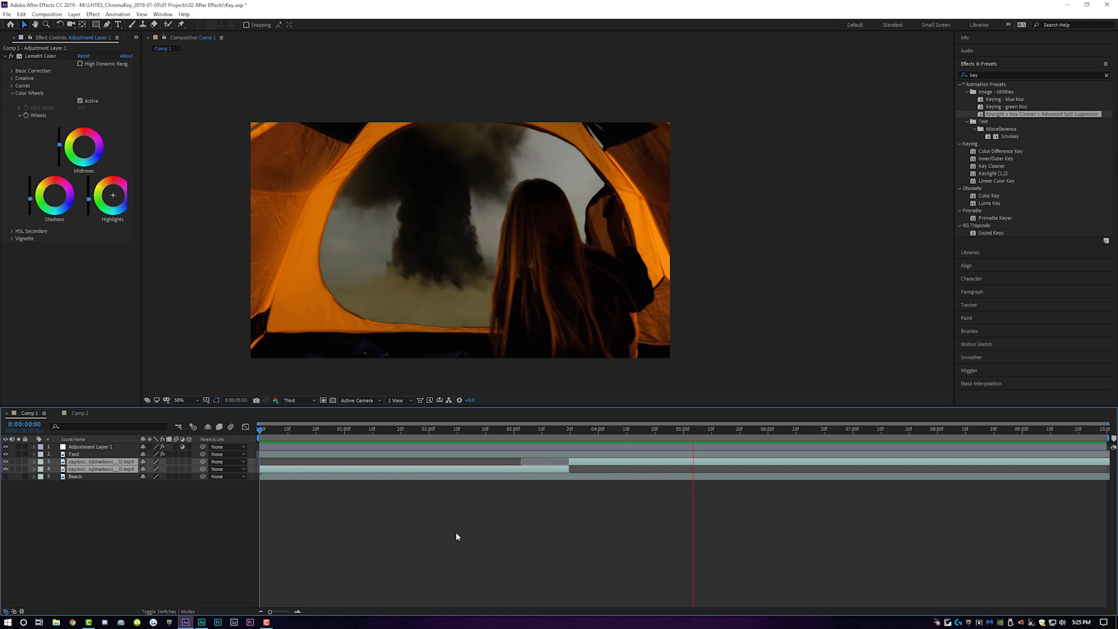
# Step: Stop the preview on the smoke plume rising beyond the tent opening behind the girl
pyautogui.press('space')
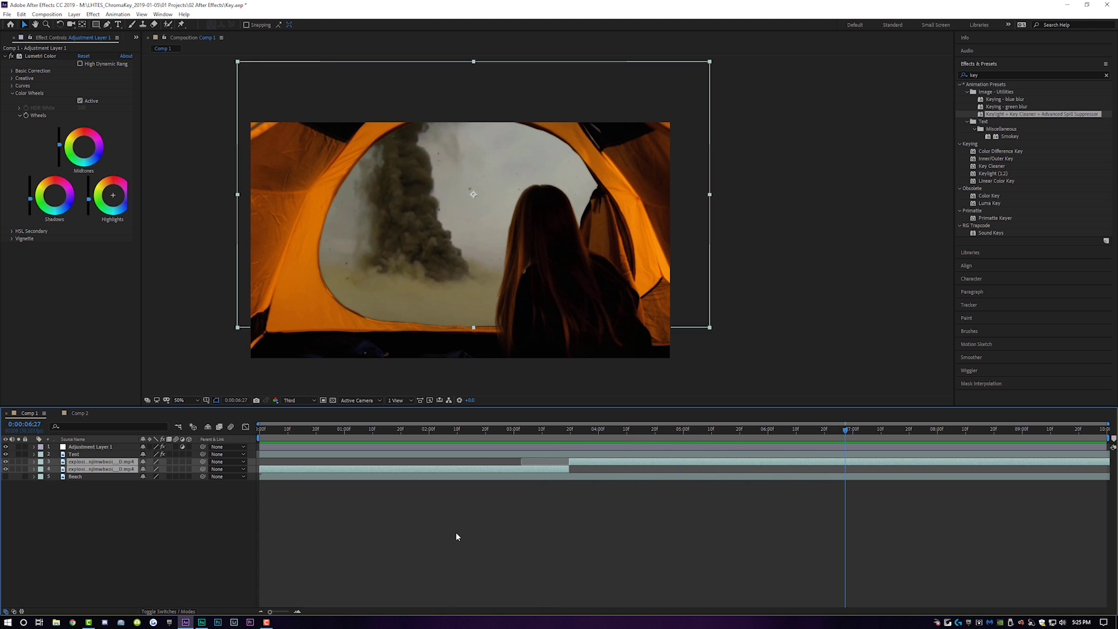